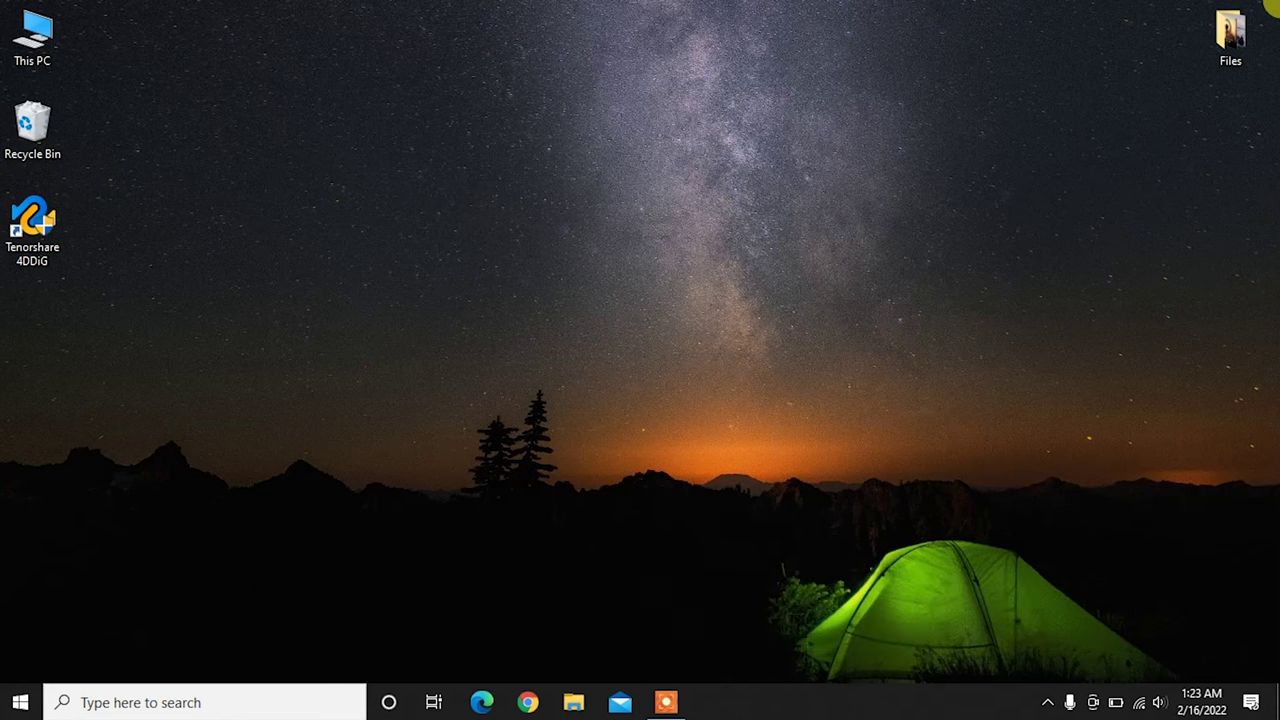
Find and open the User Account Control settings, set the notification level to Never notify, and save the change
{"action": "left_click", "coordinate": [91, 706]}
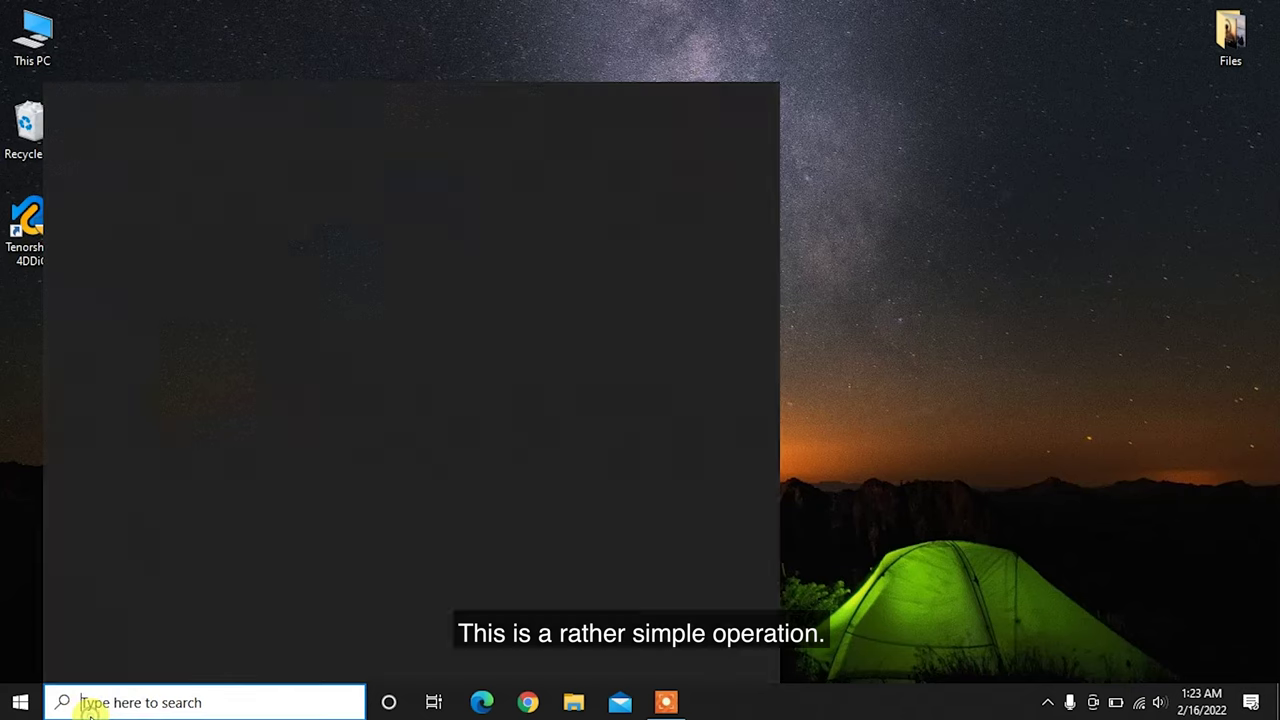
{"action": "type", "text": "chang"}
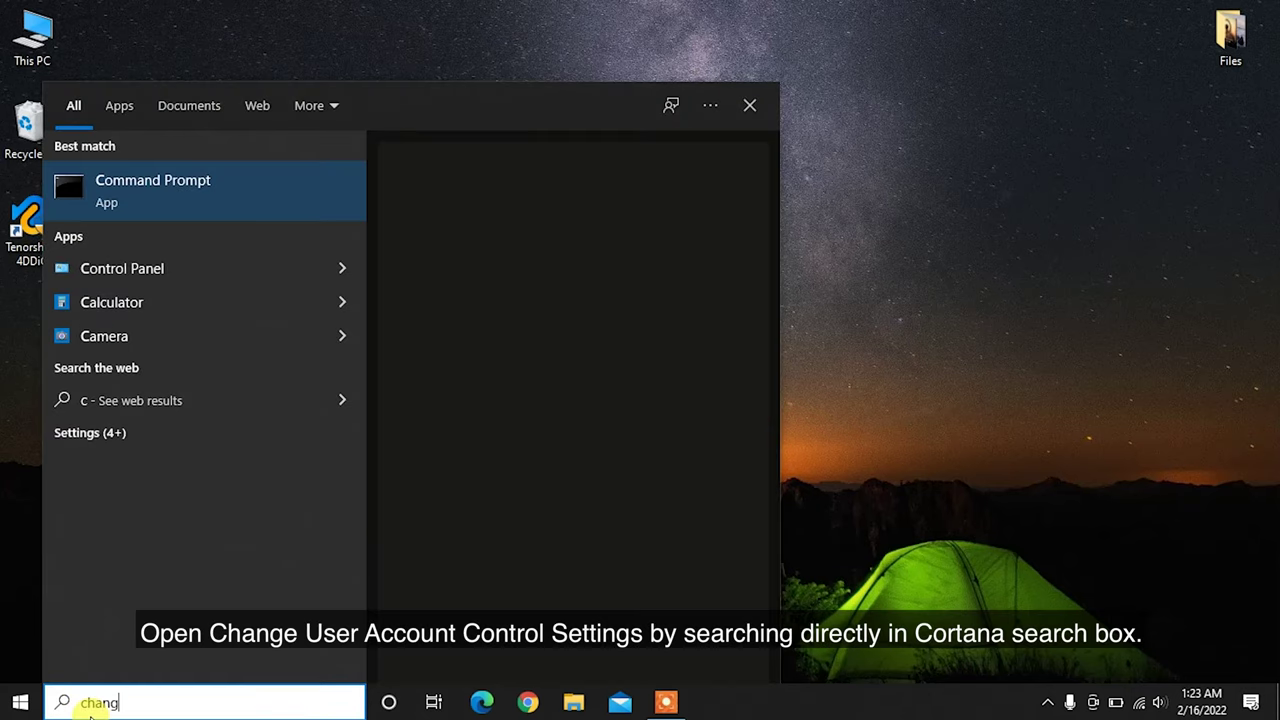
{"action": "type", "text": "e user"}
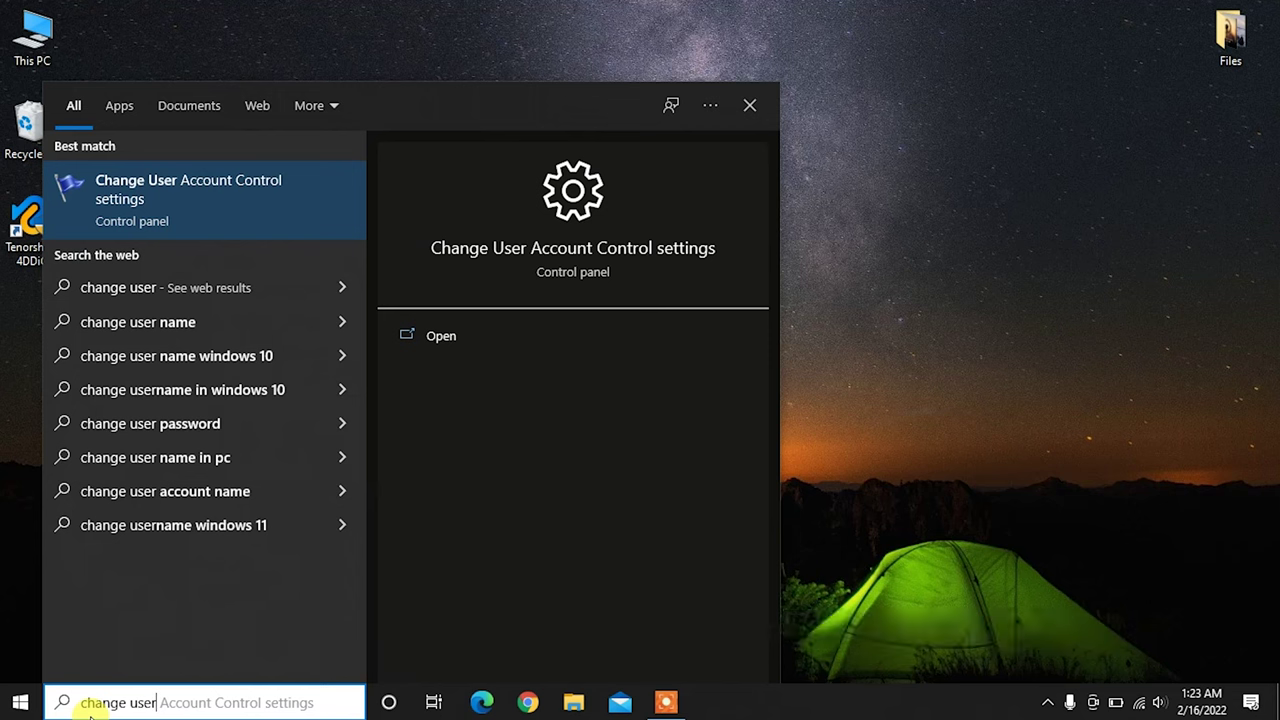
{"action": "key", "text": "Return"}
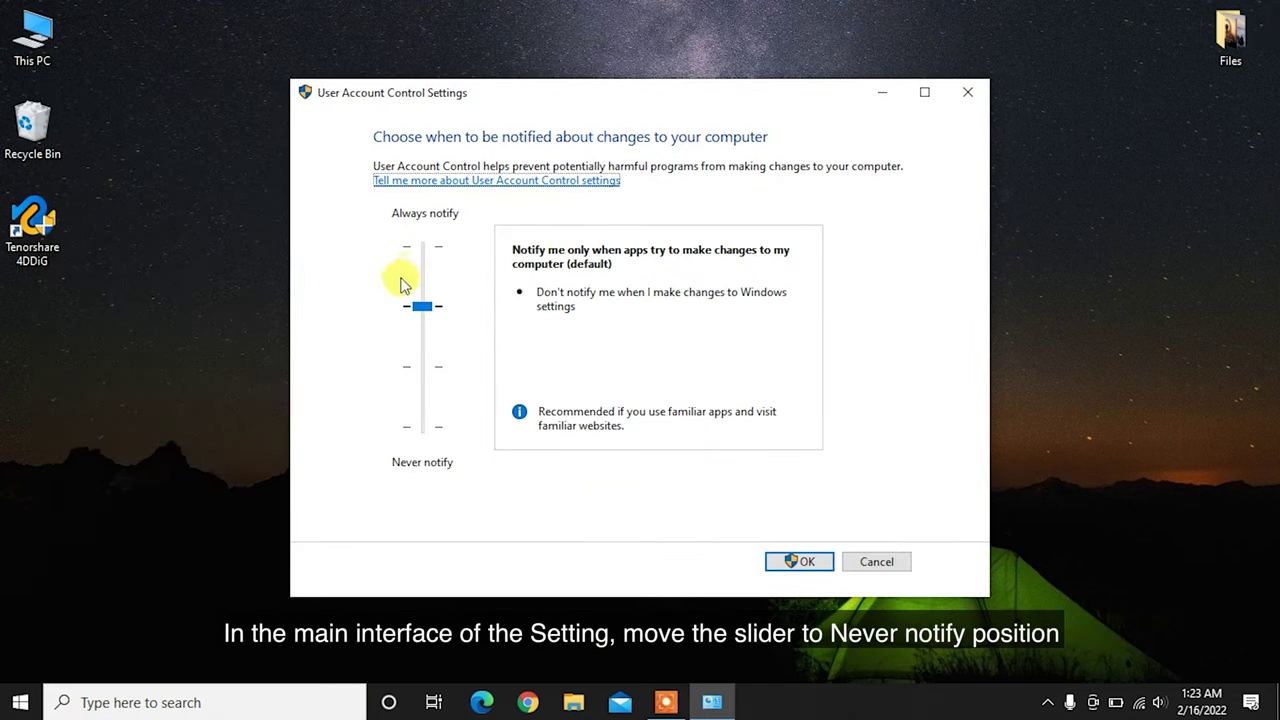
{"action": "left_click_drag", "start_coordinate": [421, 305], "coordinate": [420, 457]}
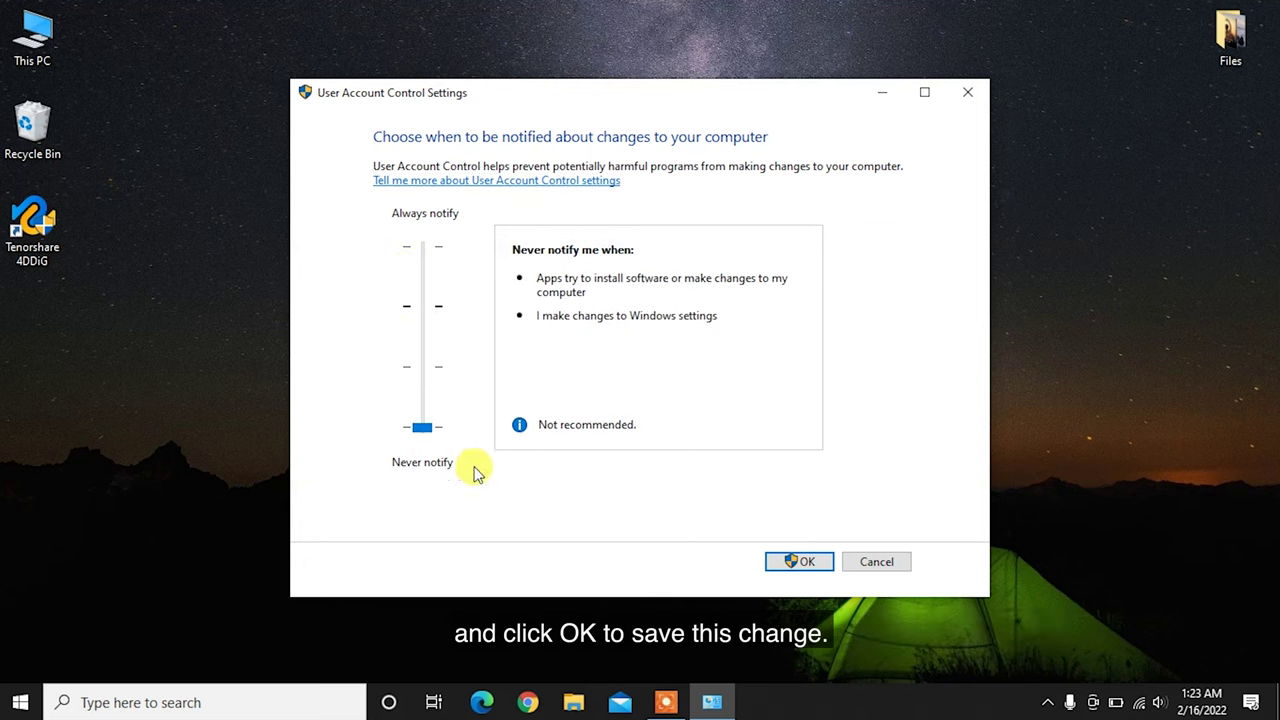
{"action": "left_click", "coordinate": [806, 566]}
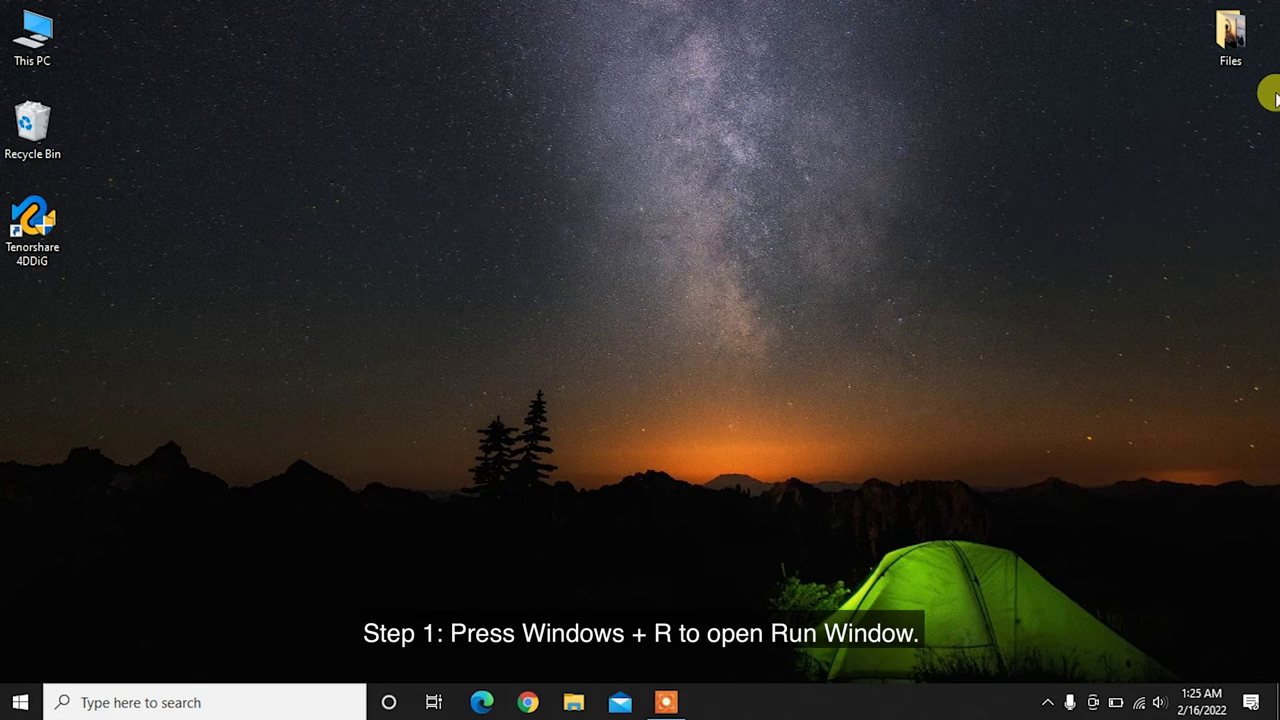
Launch netplwiz through the Run dialog and open the group membership properties of the iPro account
{"action": "key", "text": "super+r"}
{"action": "type", "text": "ne"}
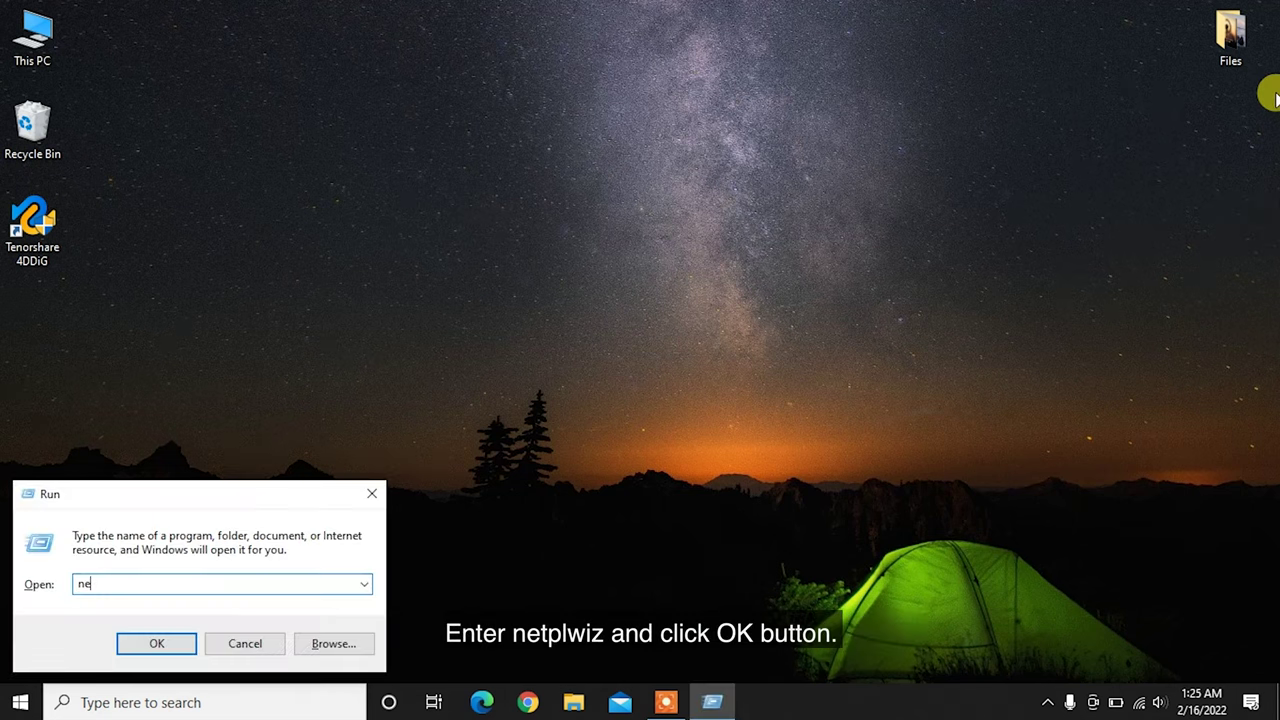
{"action": "left_click", "coordinate": [160, 643]}
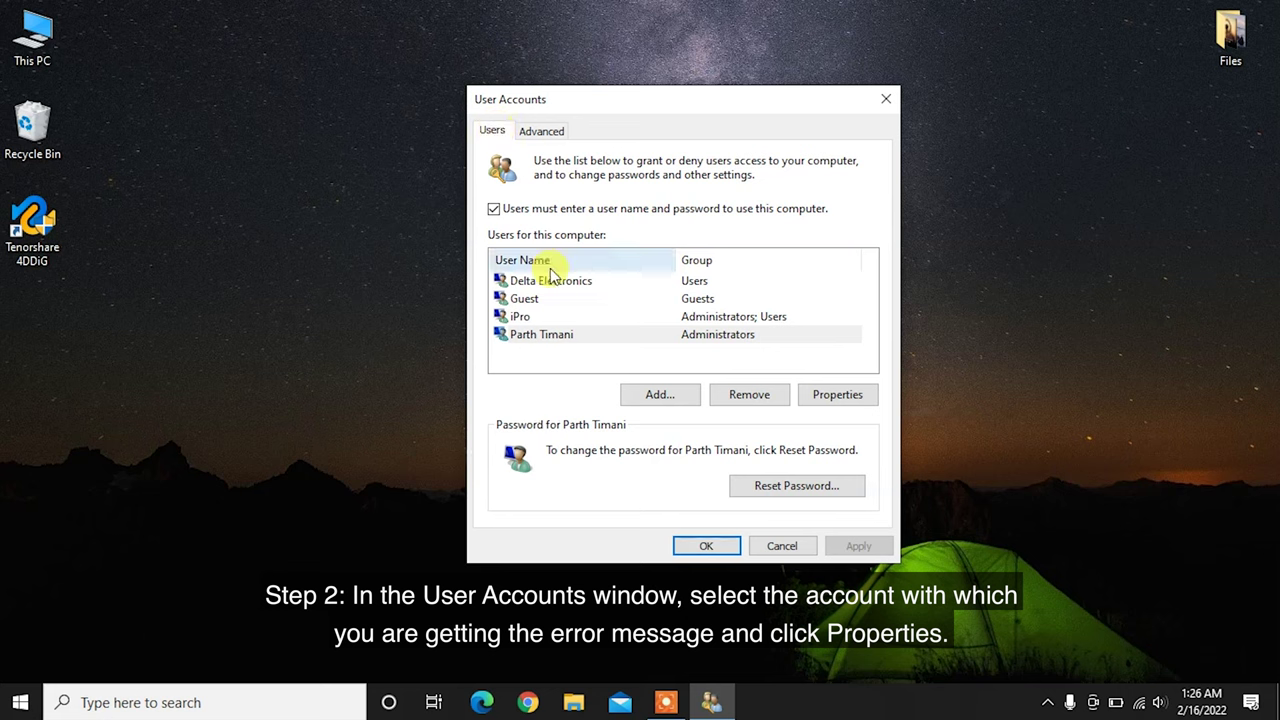
{"action": "left_click", "coordinate": [560, 318]}
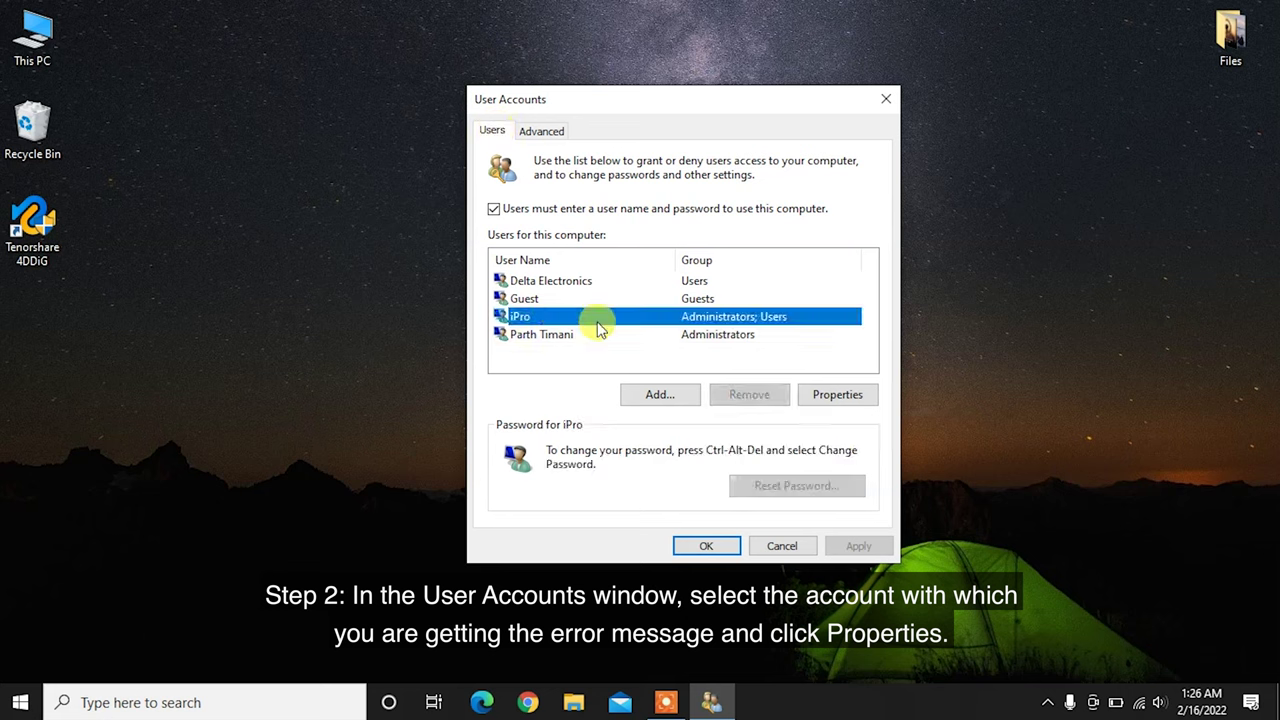
{"action": "left_click", "coordinate": [840, 395]}
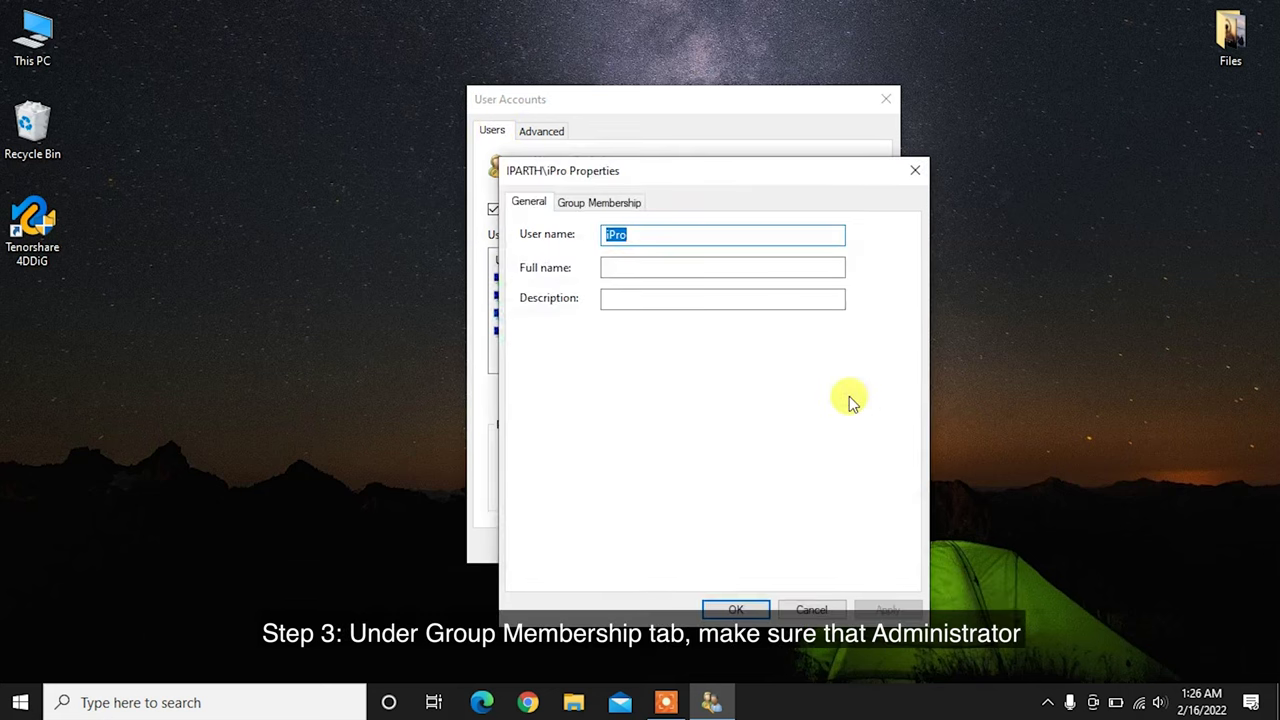
{"action": "left_click", "coordinate": [605, 205]}
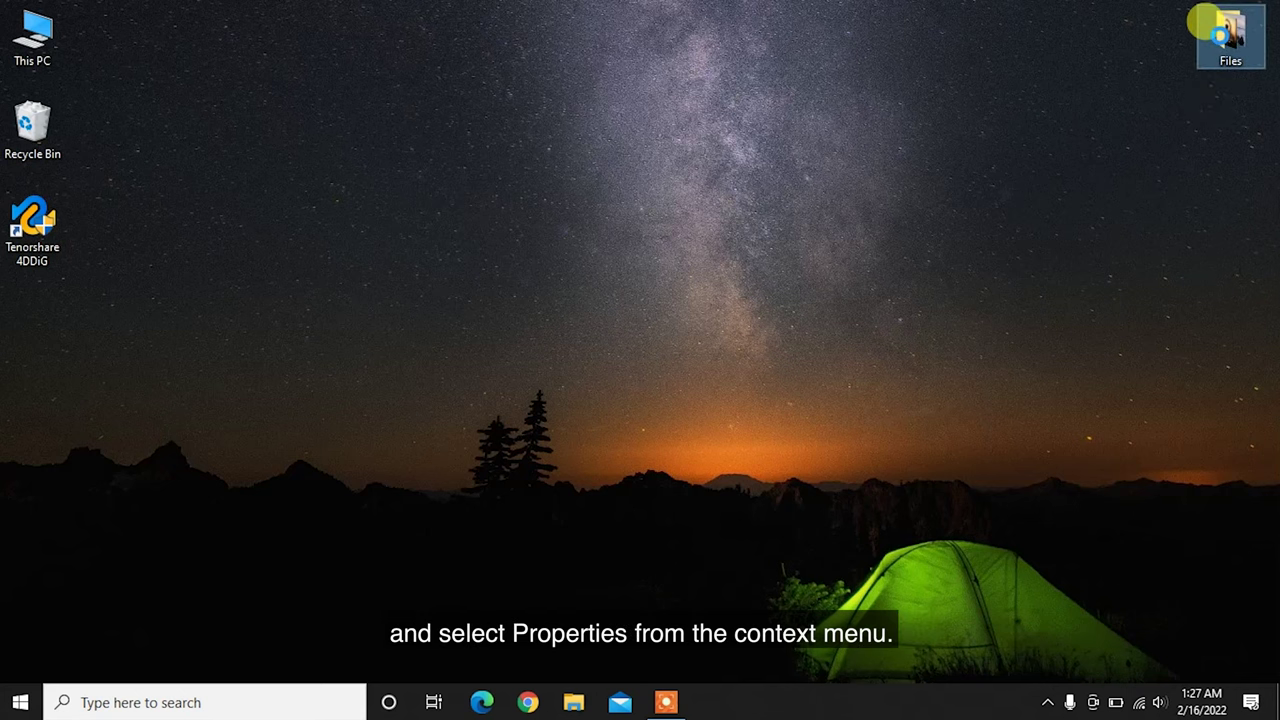
Open the properties of the desktop folder Files and show its security settings
{"action": "right_click", "coordinate": [1220, 36]}
{"action": "left_click", "coordinate": [1088, 616]}
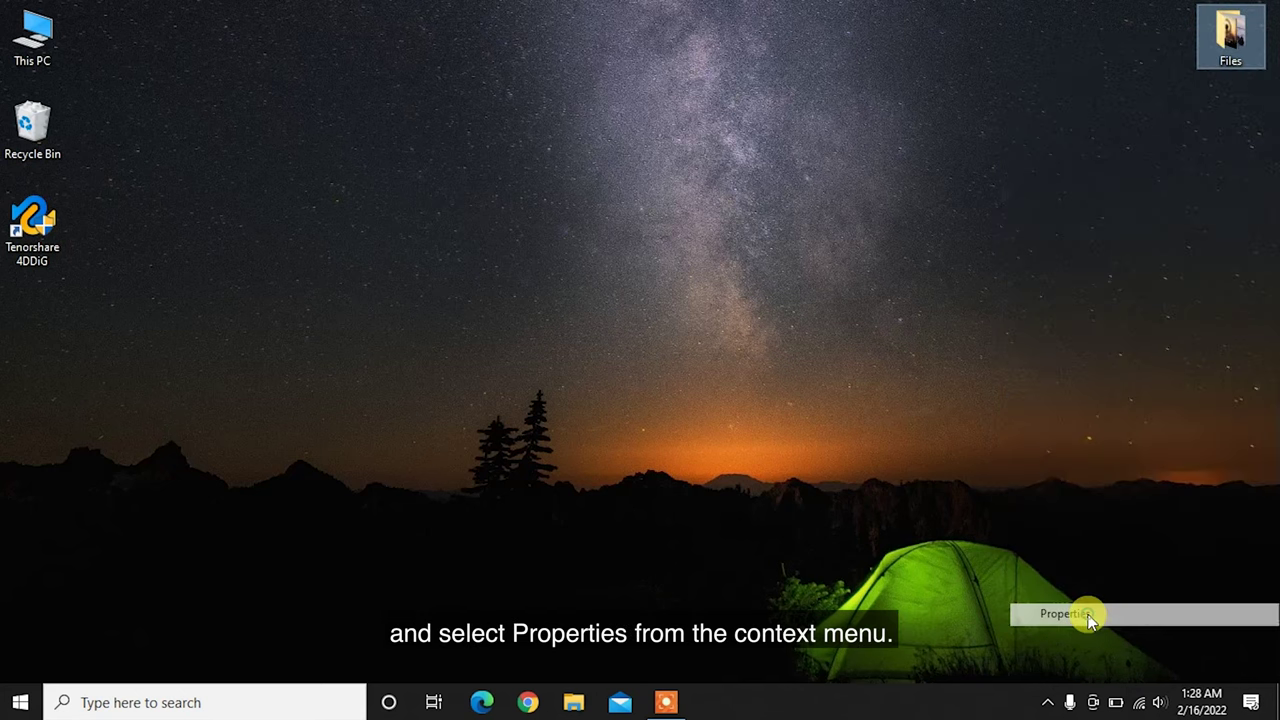
{"action": "left_click_drag", "start_coordinate": [1073, 45], "coordinate": [615, 112]}
{"action": "left_click", "coordinate": [600, 147]}
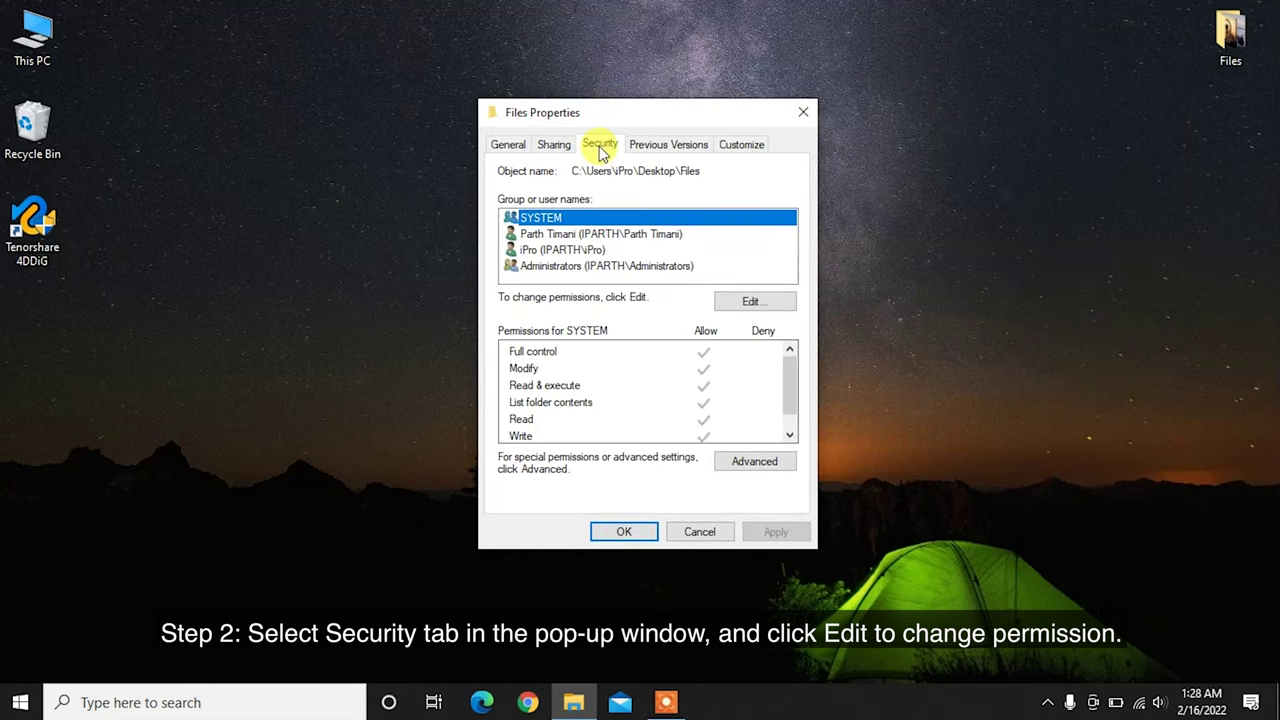
Open the Files folder's permissions for editing, select the iPro user, and apply the permissions
{"action": "left_click", "coordinate": [565, 249]}
{"action": "left_click", "coordinate": [751, 303]}
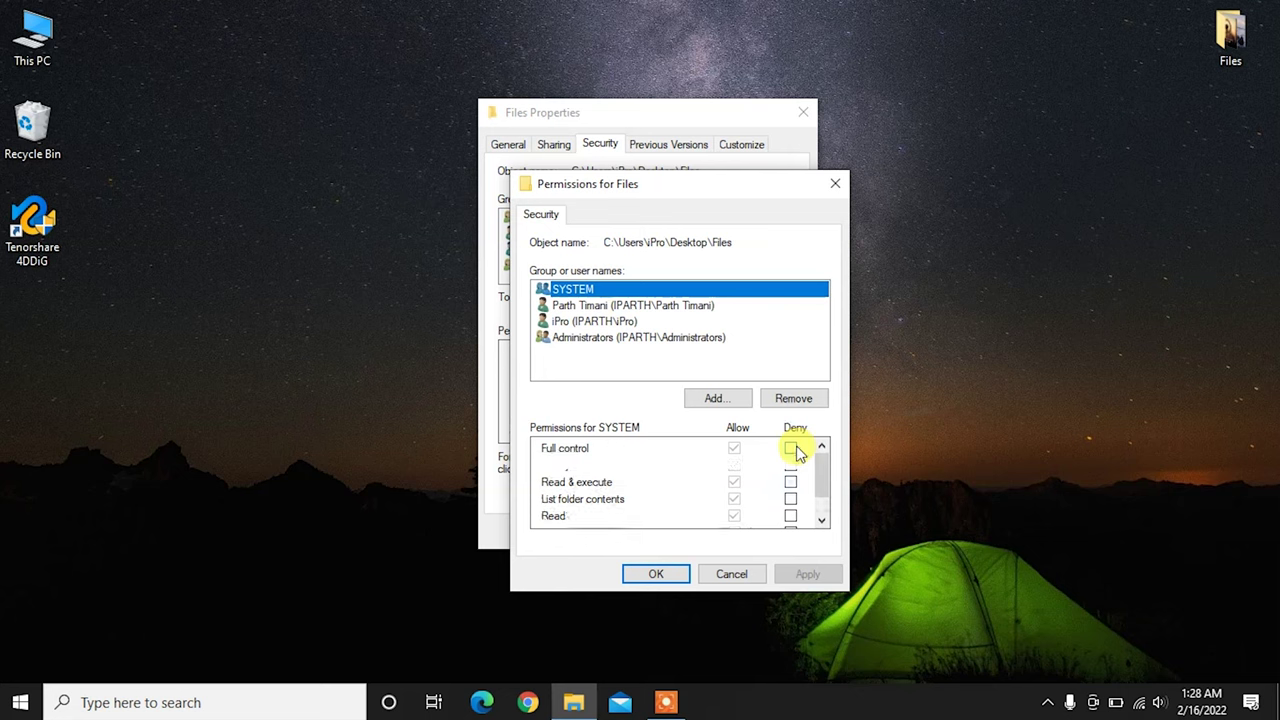
{"action": "left_click", "coordinate": [604, 321]}
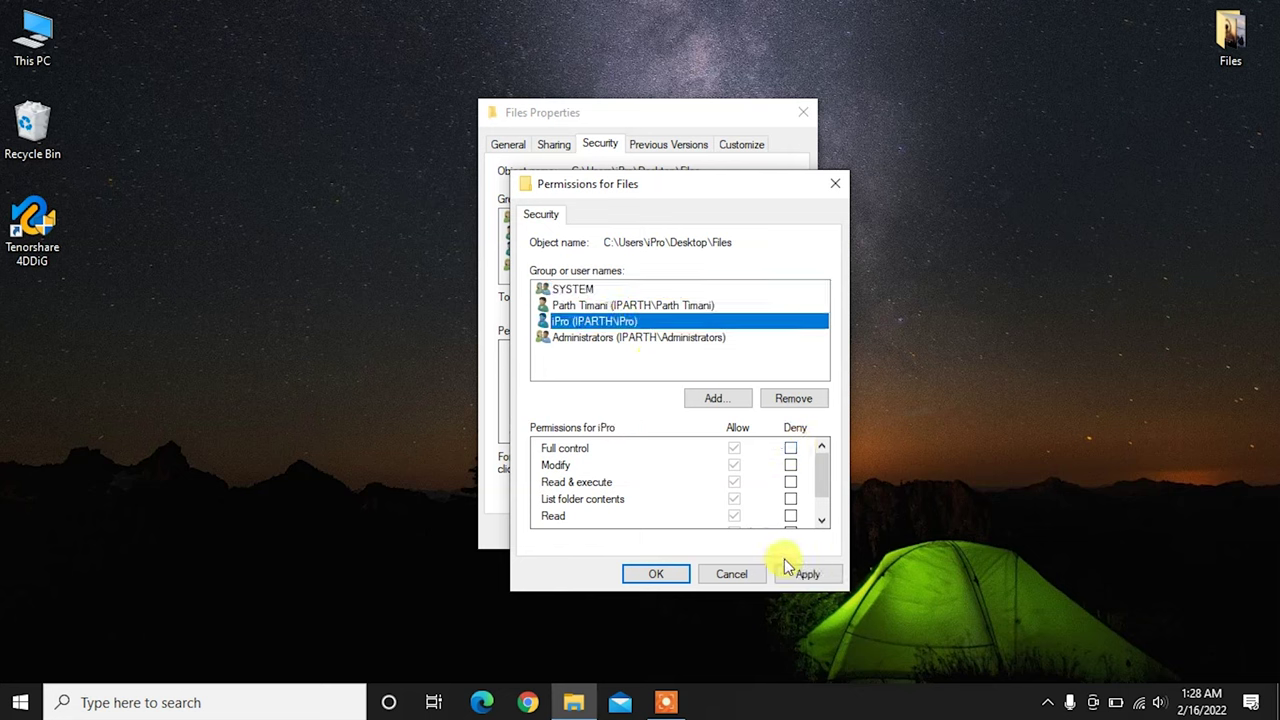
{"action": "left_click", "coordinate": [805, 574]}
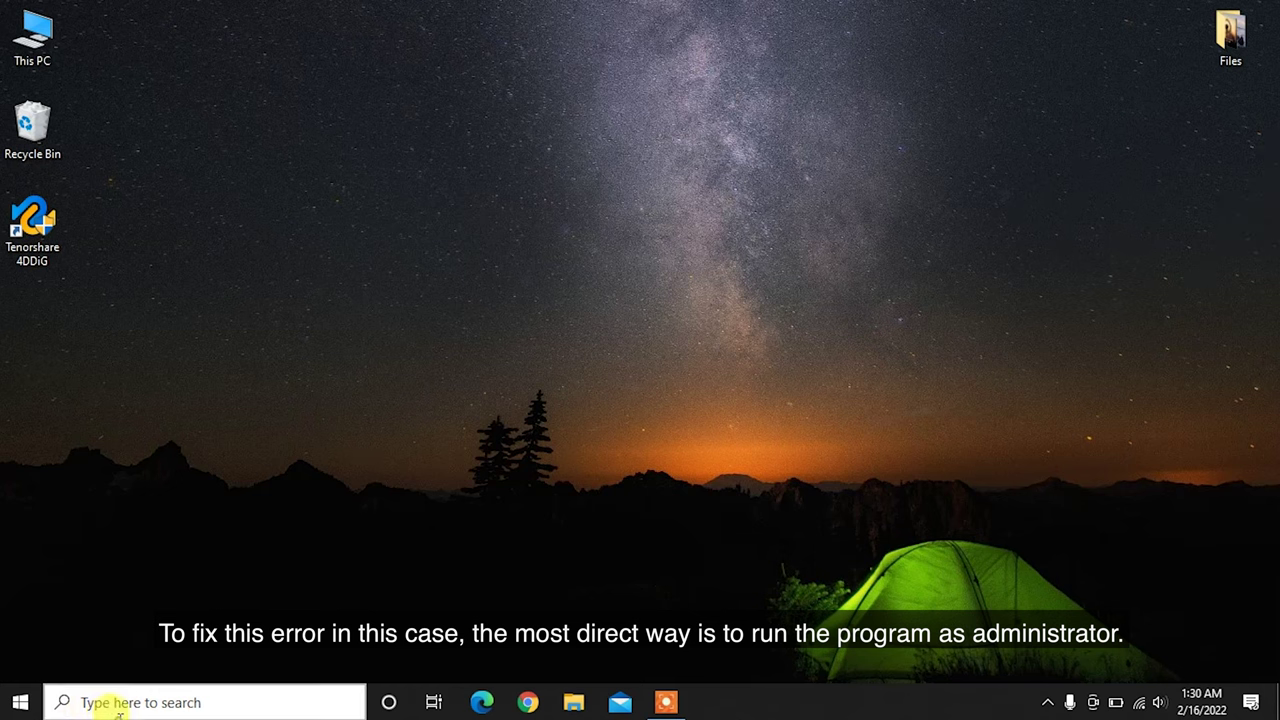
Search Windows for "word" and run Microsoft Office Word 2007 as administrator
{"action": "left_click", "coordinate": [100, 703]}
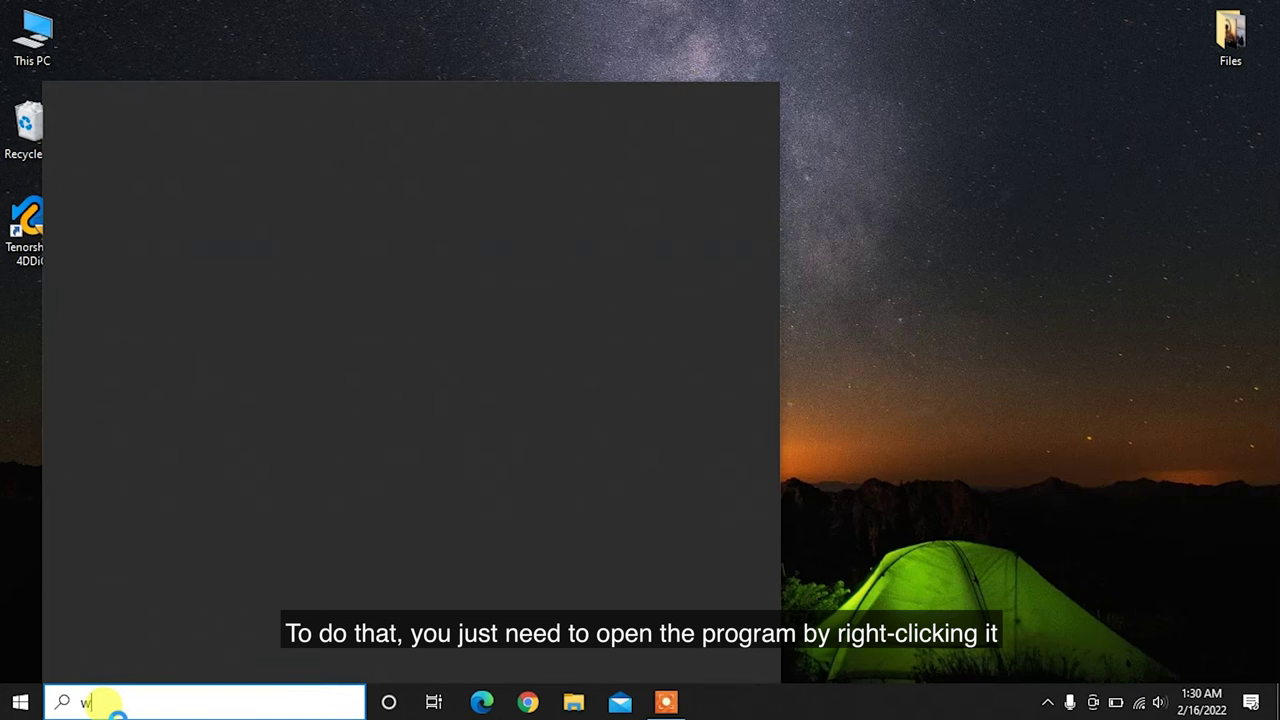
{"action": "type", "text": "word"}
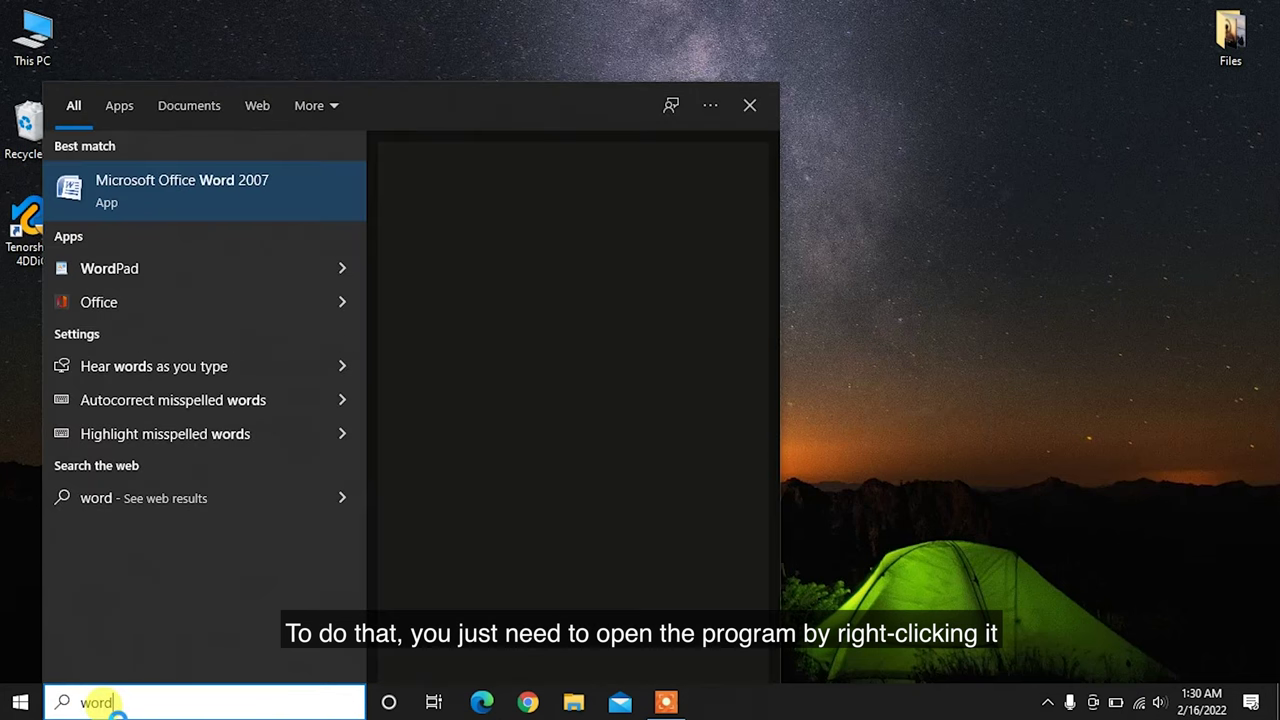
{"action": "right_click", "coordinate": [193, 199]}
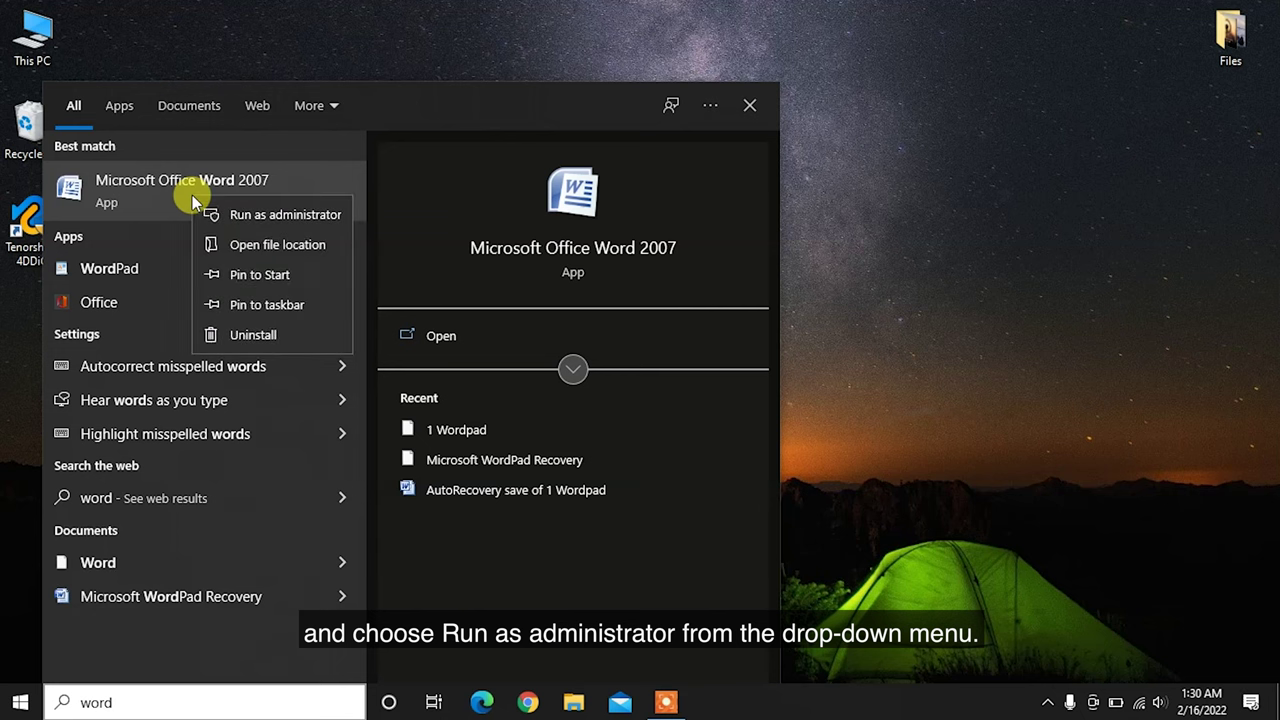
{"action": "left_click", "coordinate": [285, 215]}
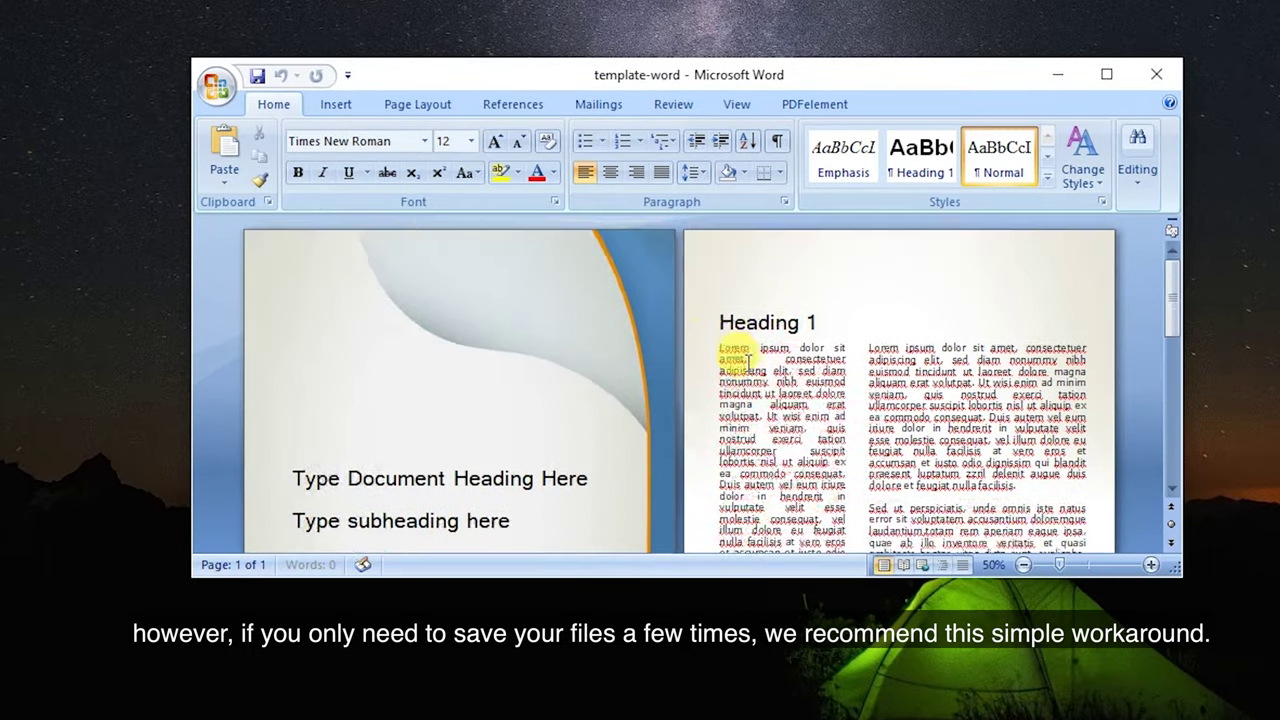
Save a copy of the document as the Word Document template-word on the Desktop, and close Word
{"action": "left_click", "coordinate": [215, 86]}
{"action": "mouse_move", "coordinate": [316, 292]}
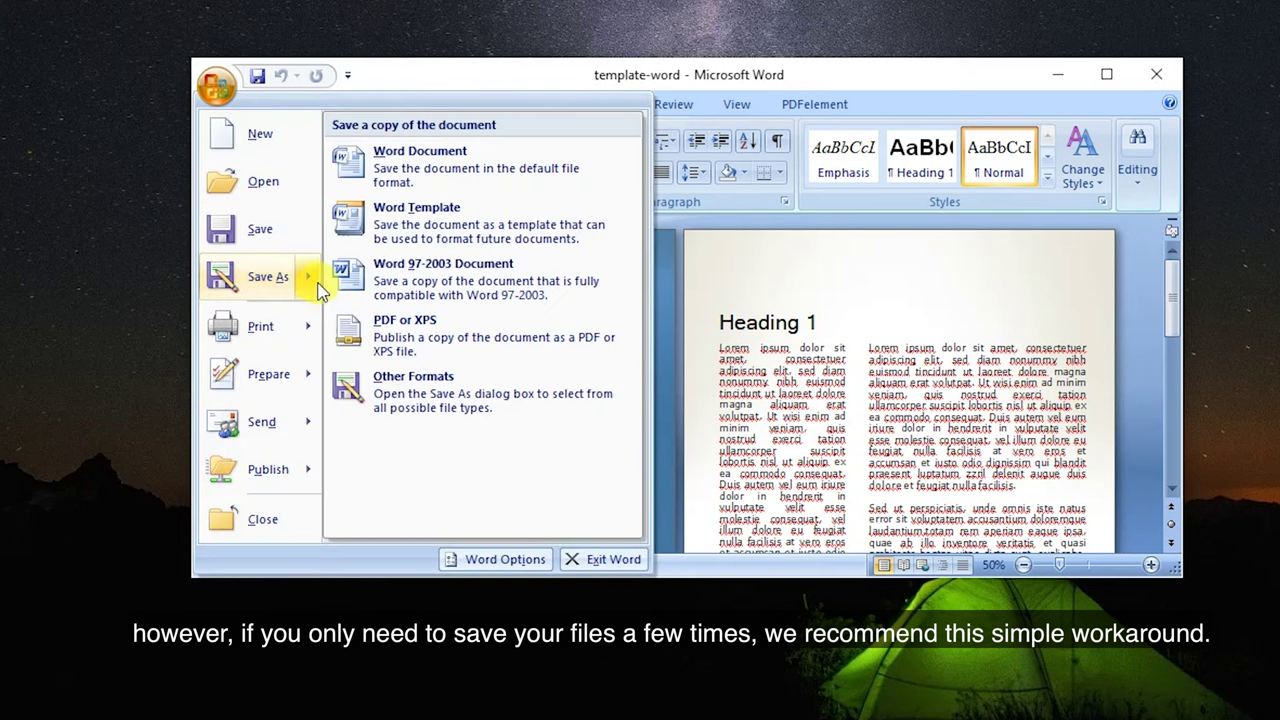
{"action": "left_click", "coordinate": [395, 172]}
{"action": "left_click", "coordinate": [314, 188]}
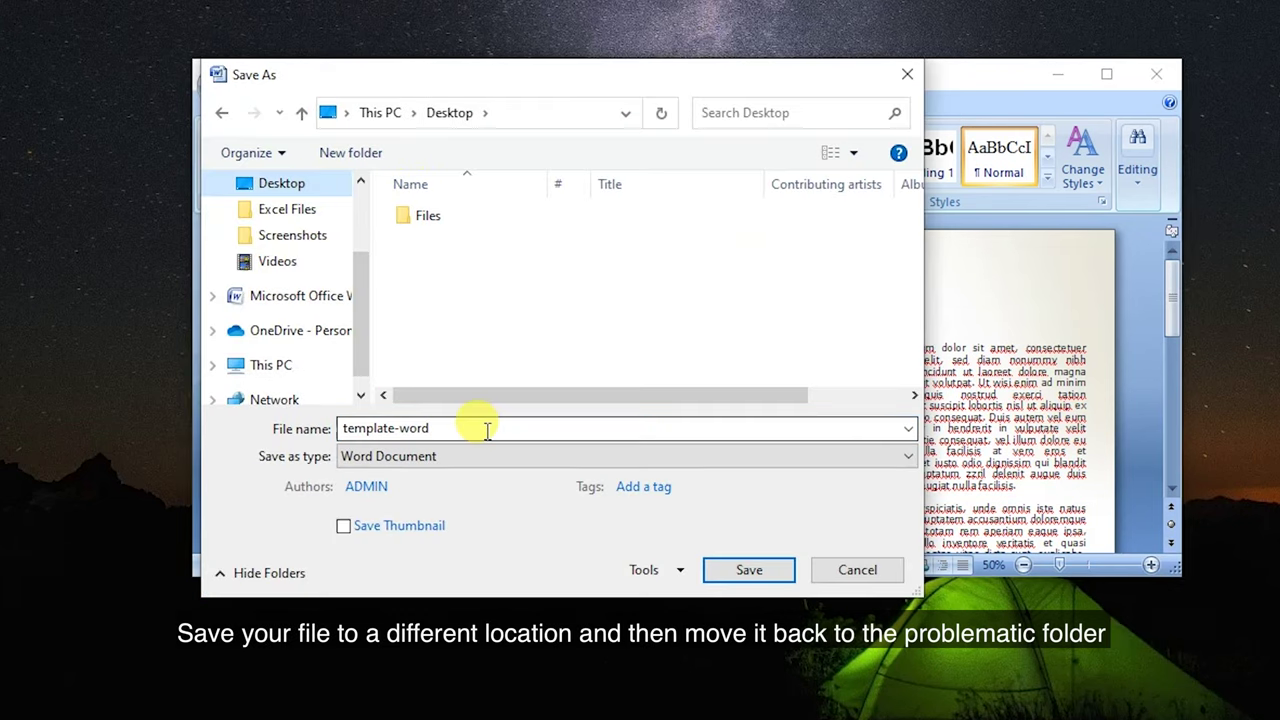
{"action": "left_click", "coordinate": [749, 569]}
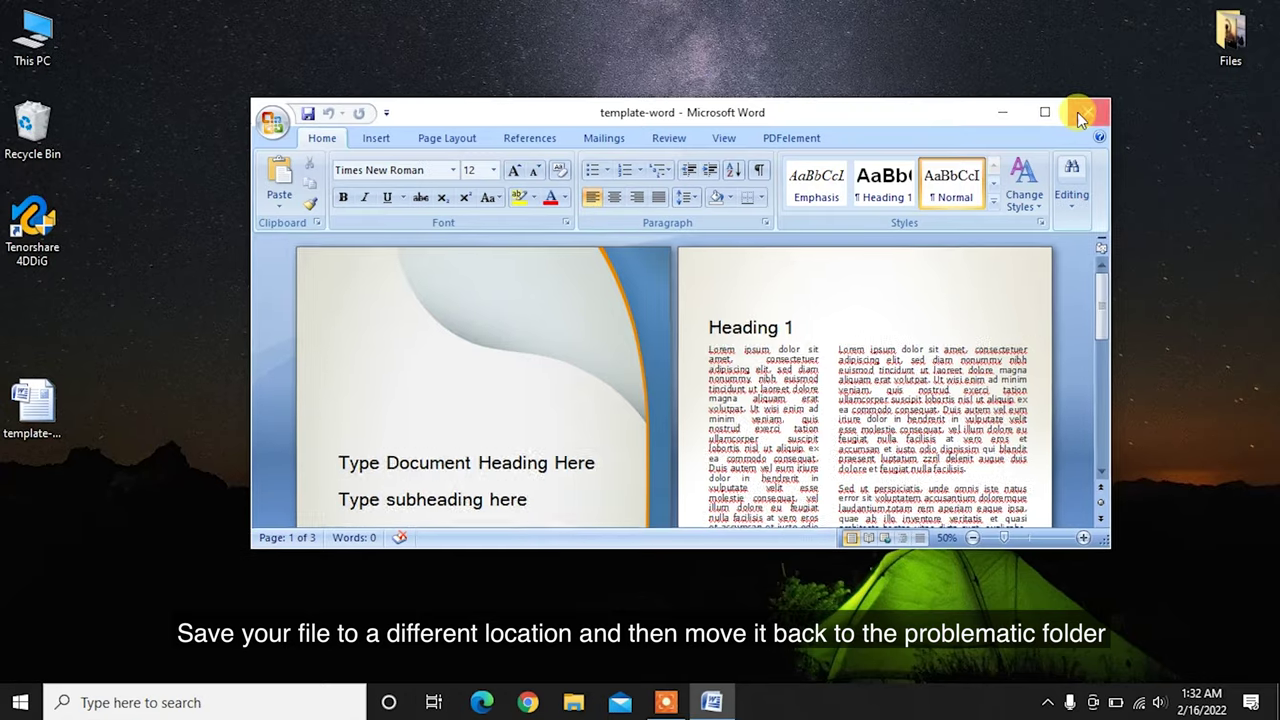
{"action": "left_click", "coordinate": [1154, 76]}
{"action": "left_click", "coordinate": [1156, 76]}
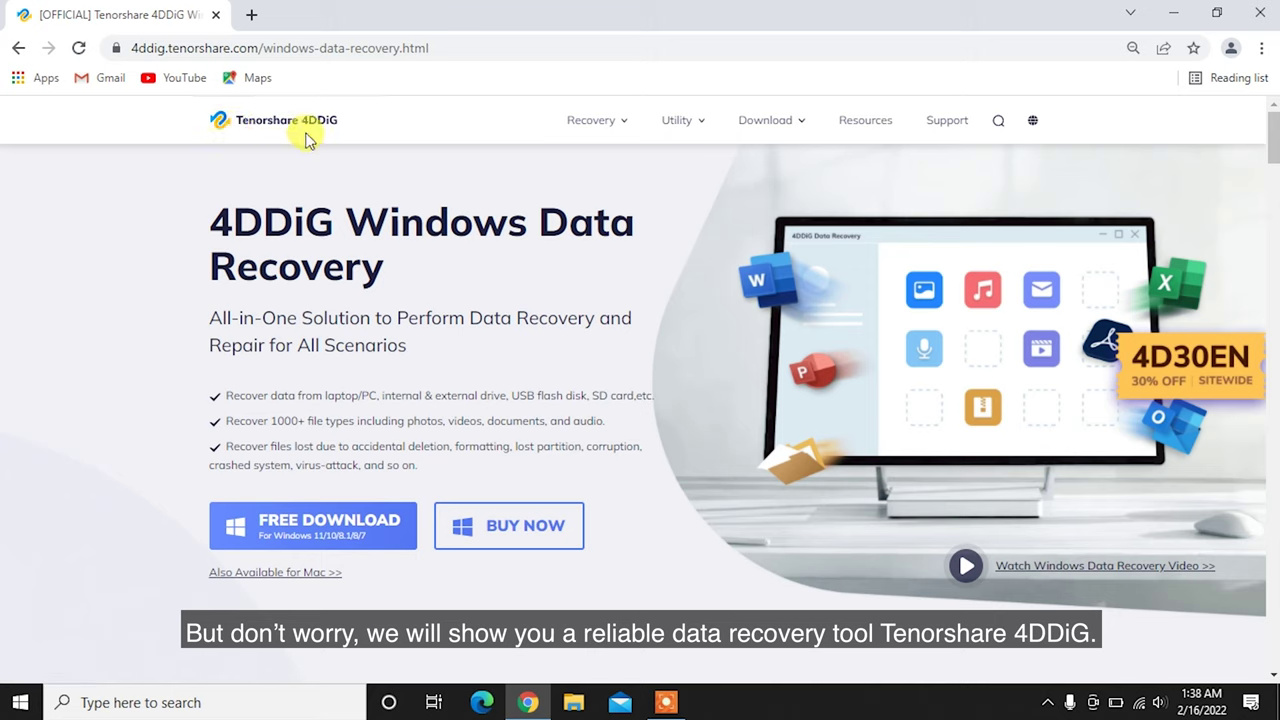
Examine the 4DDiG Windows Data Recovery page for the product title, supported devices and recoverable file types
{"action": "left_click_drag", "start_coordinate": [209, 222], "coordinate": [412, 280]}
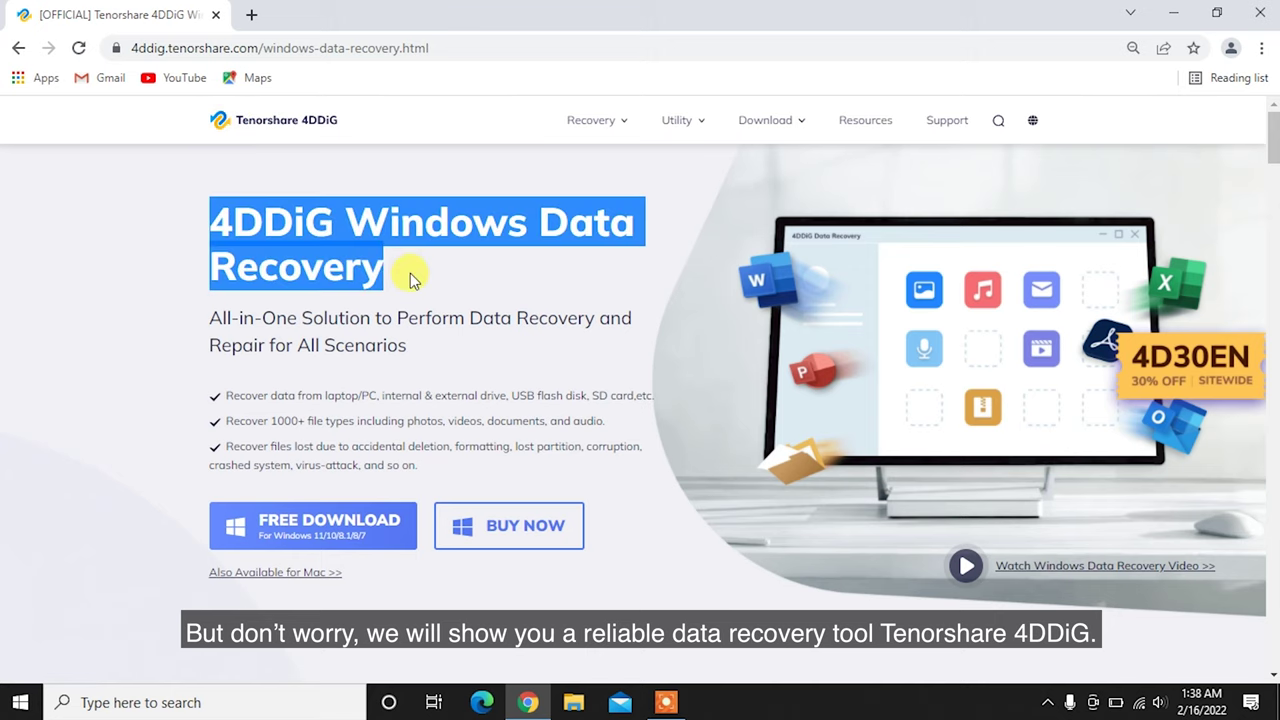
{"action": "left_click", "coordinate": [412, 280]}
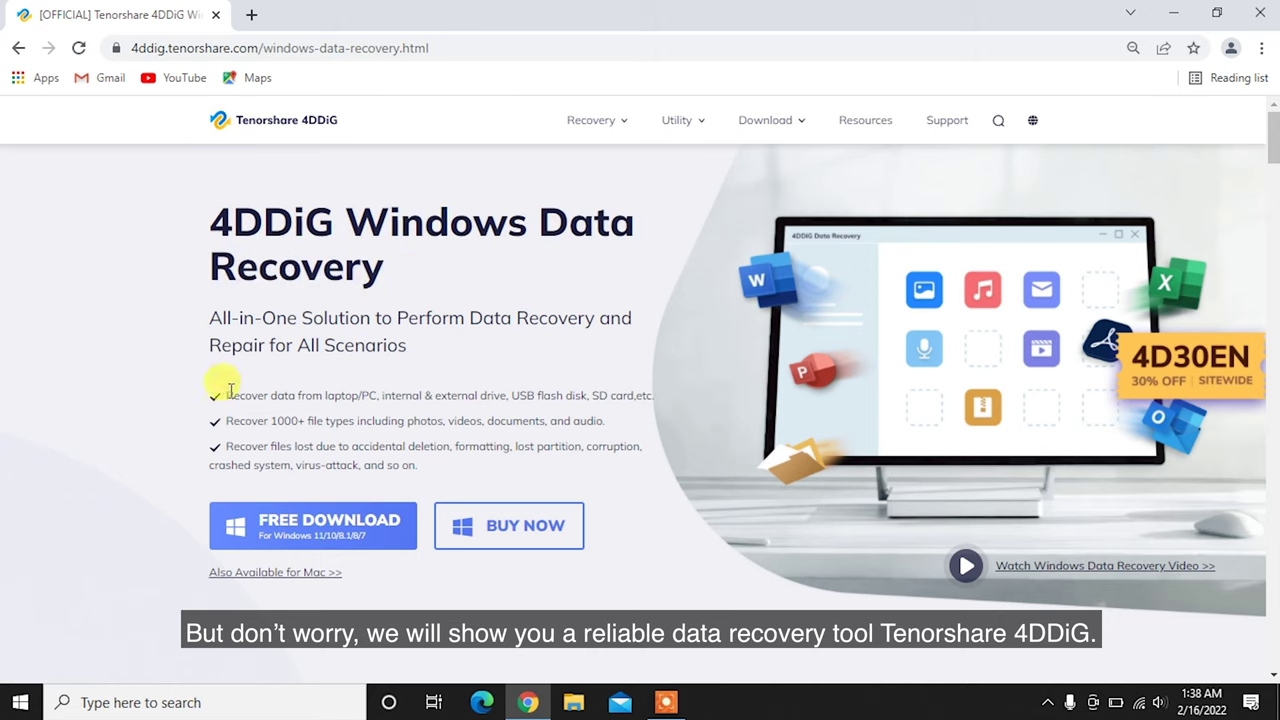
{"action": "left_click_drag", "start_coordinate": [230, 395], "coordinate": [660, 404]}
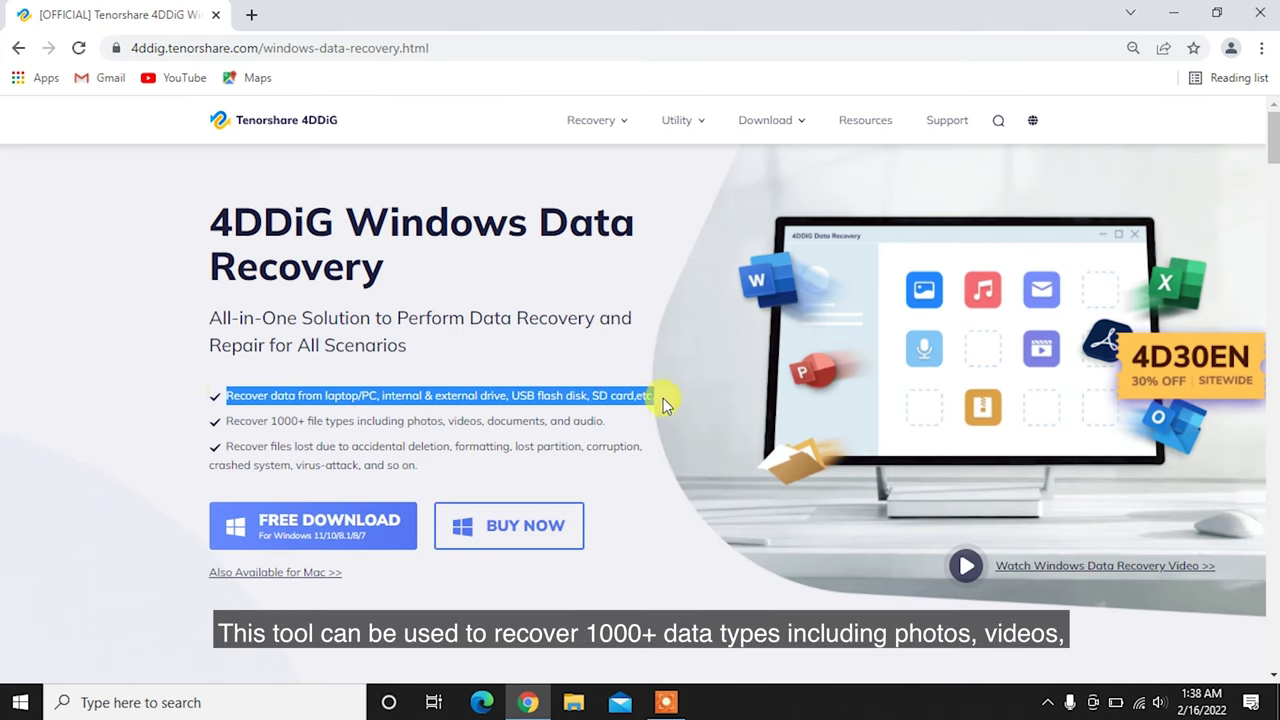
{"action": "left_click", "coordinate": [664, 404]}
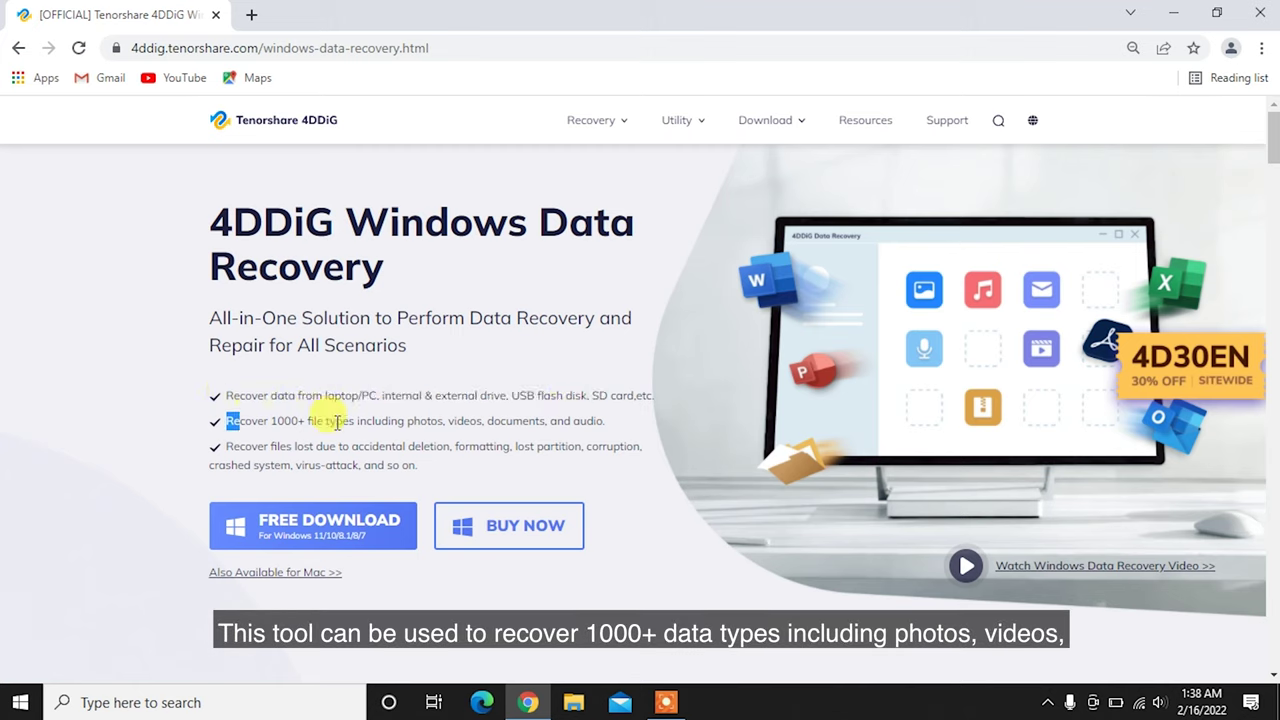
{"action": "left_click_drag", "start_coordinate": [337, 423], "coordinate": [590, 423]}
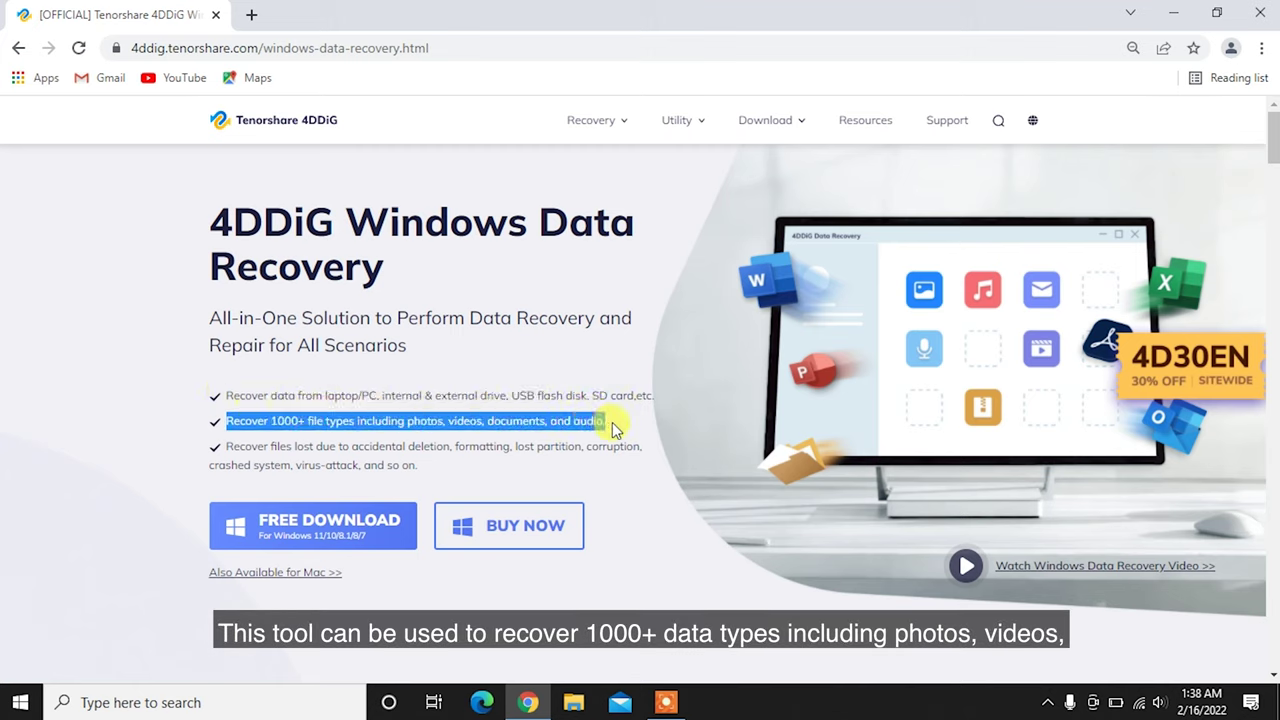
{"action": "left_click", "coordinate": [612, 422]}
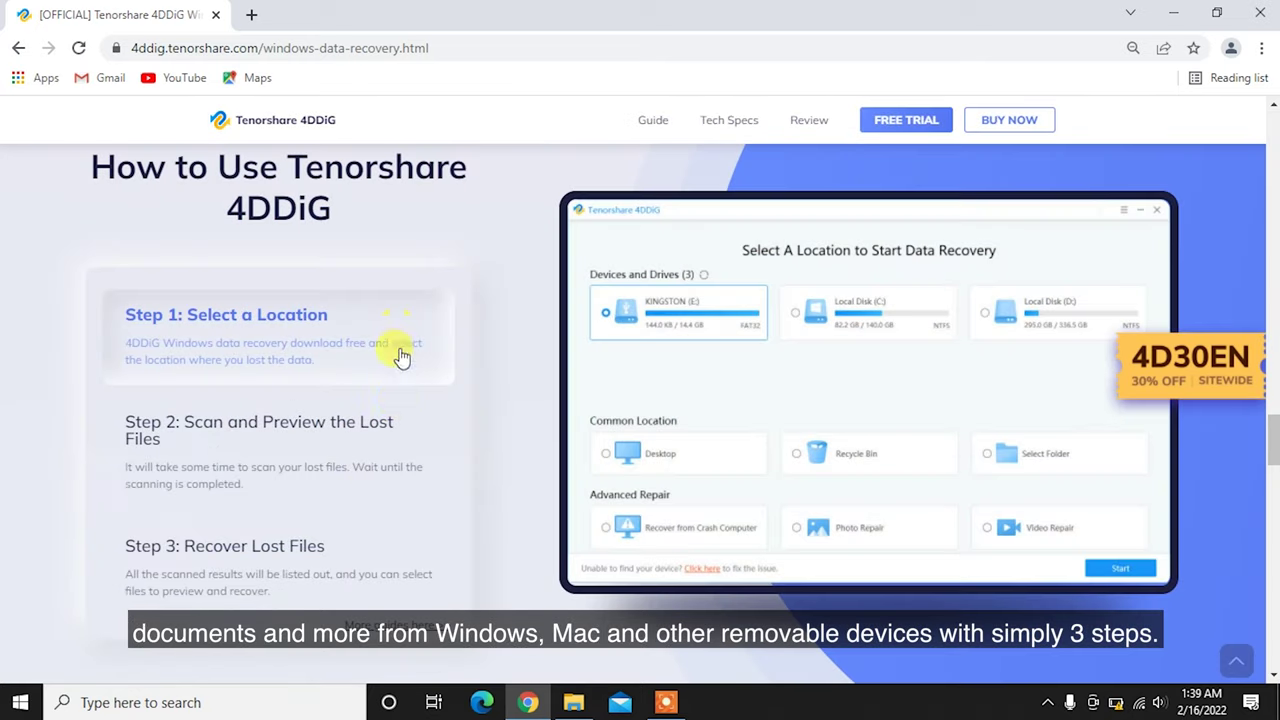
Review the usage steps for Tenorshare 4DDiG on the product page and request its free trial
{"action": "mouse_move", "coordinate": [391, 449]}
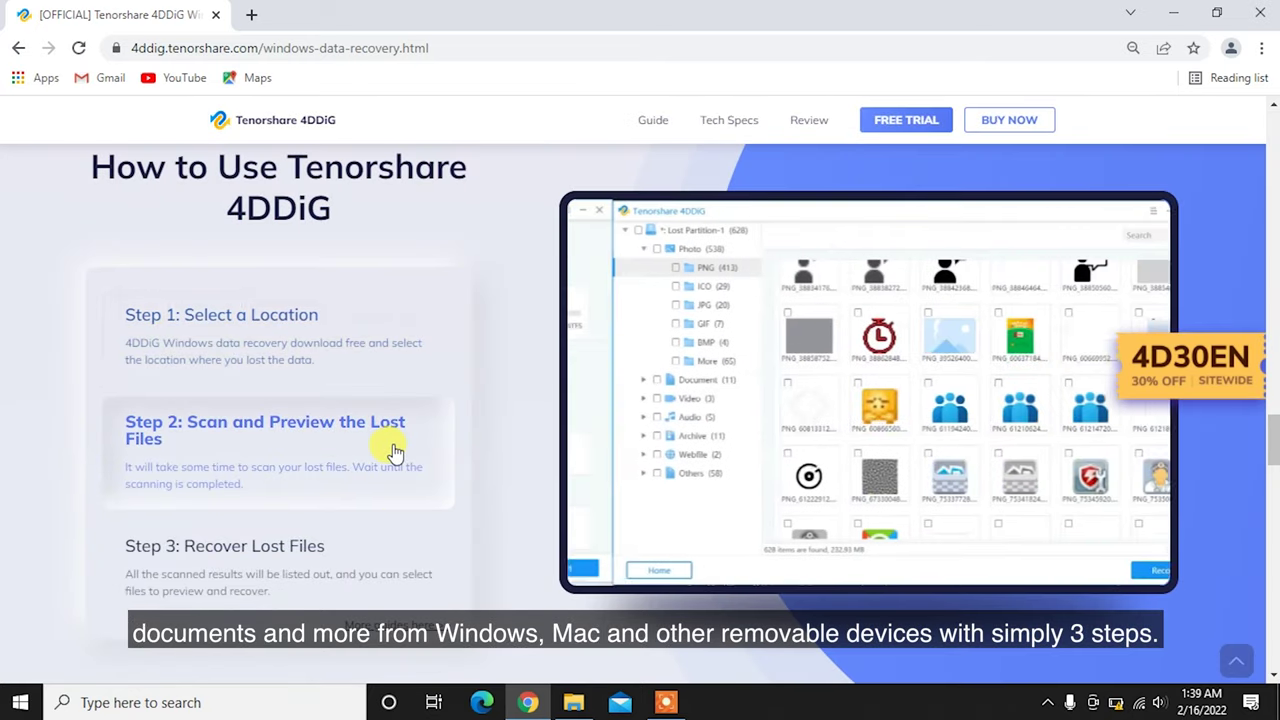
{"action": "mouse_move", "coordinate": [374, 566]}
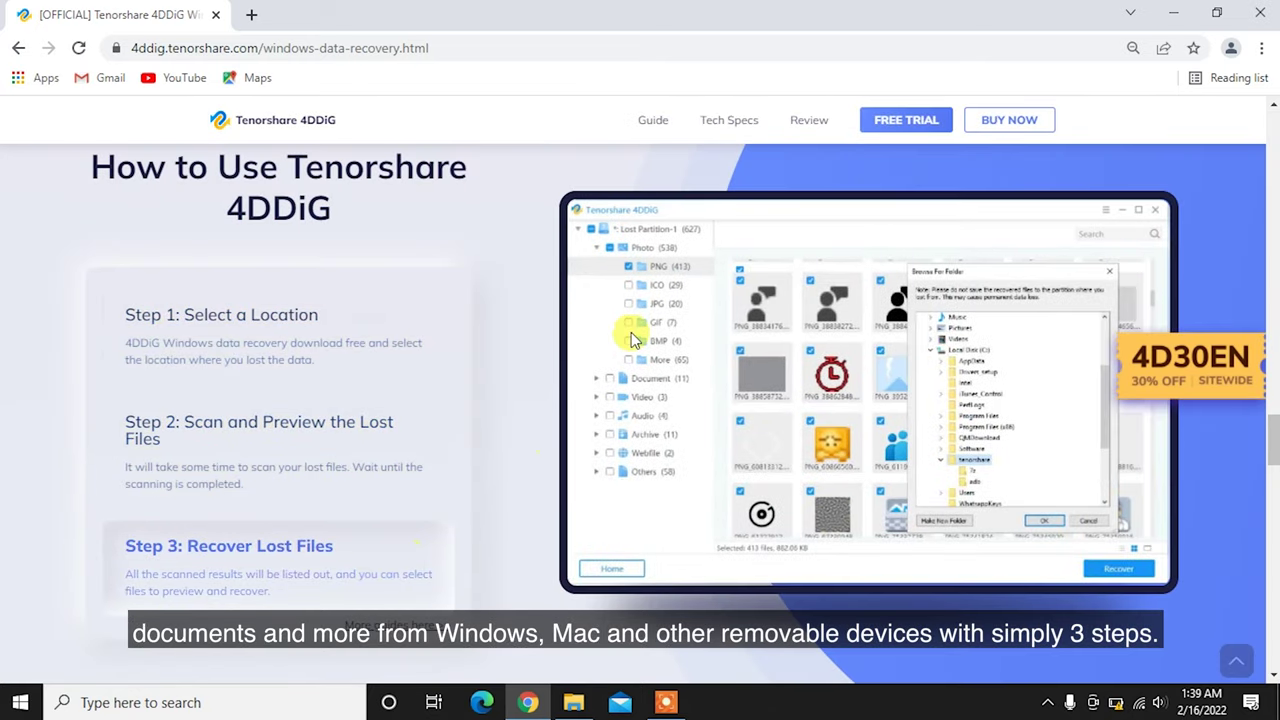
{"action": "left_click", "coordinate": [914, 118]}
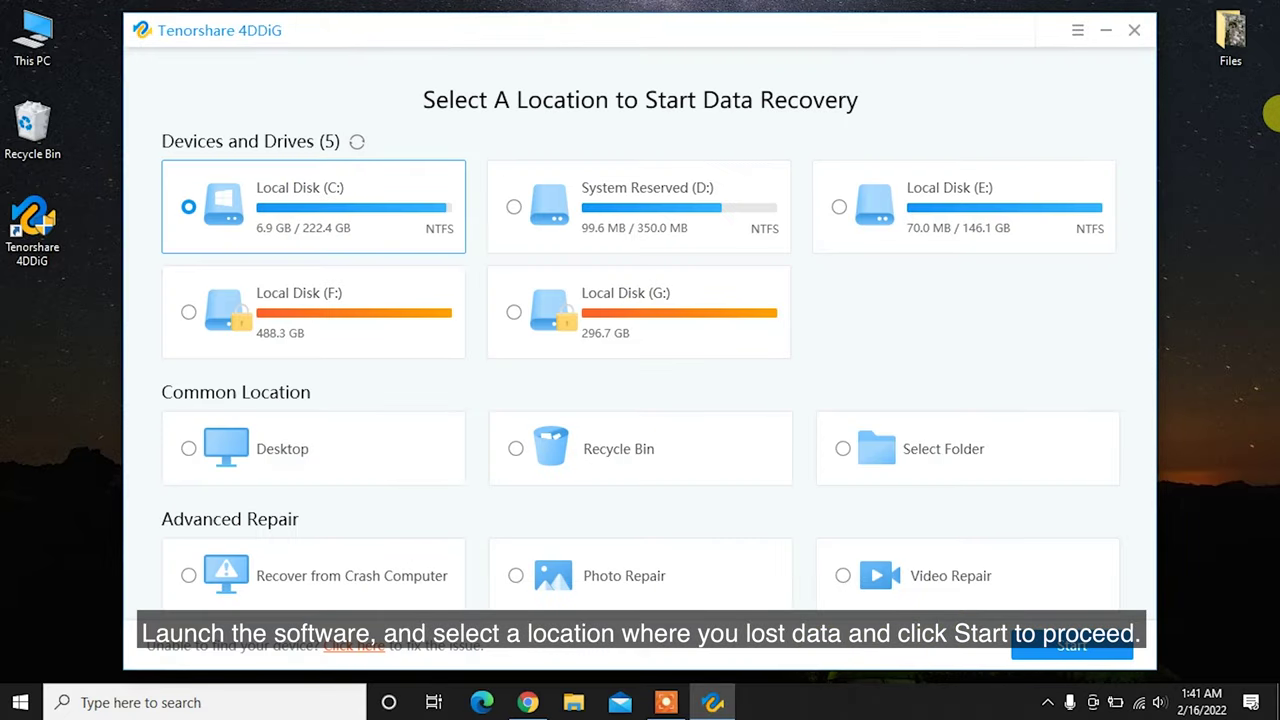
In Tenorshare 4DDiG, choose the folder C:\Users\iPro\Desktop\Files as the recovery location and proceed to the file type selection
{"action": "left_click", "coordinate": [1015, 452]}
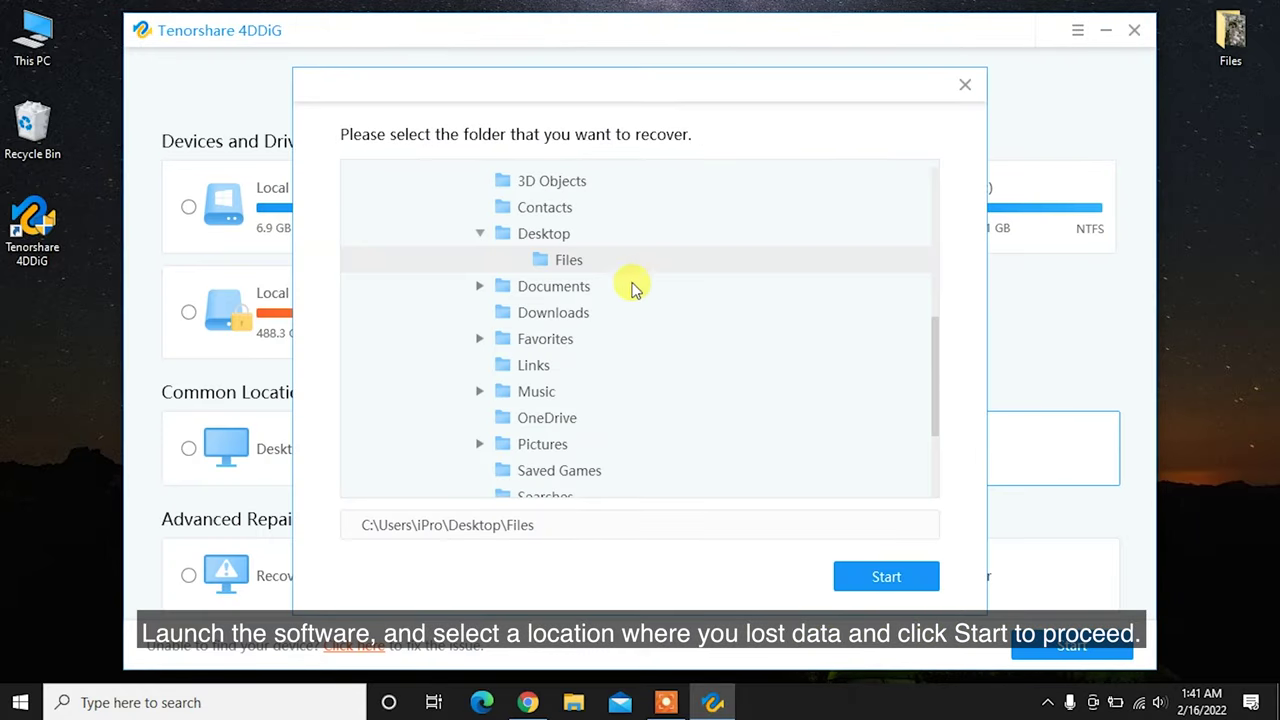
{"action": "left_click", "coordinate": [869, 576]}
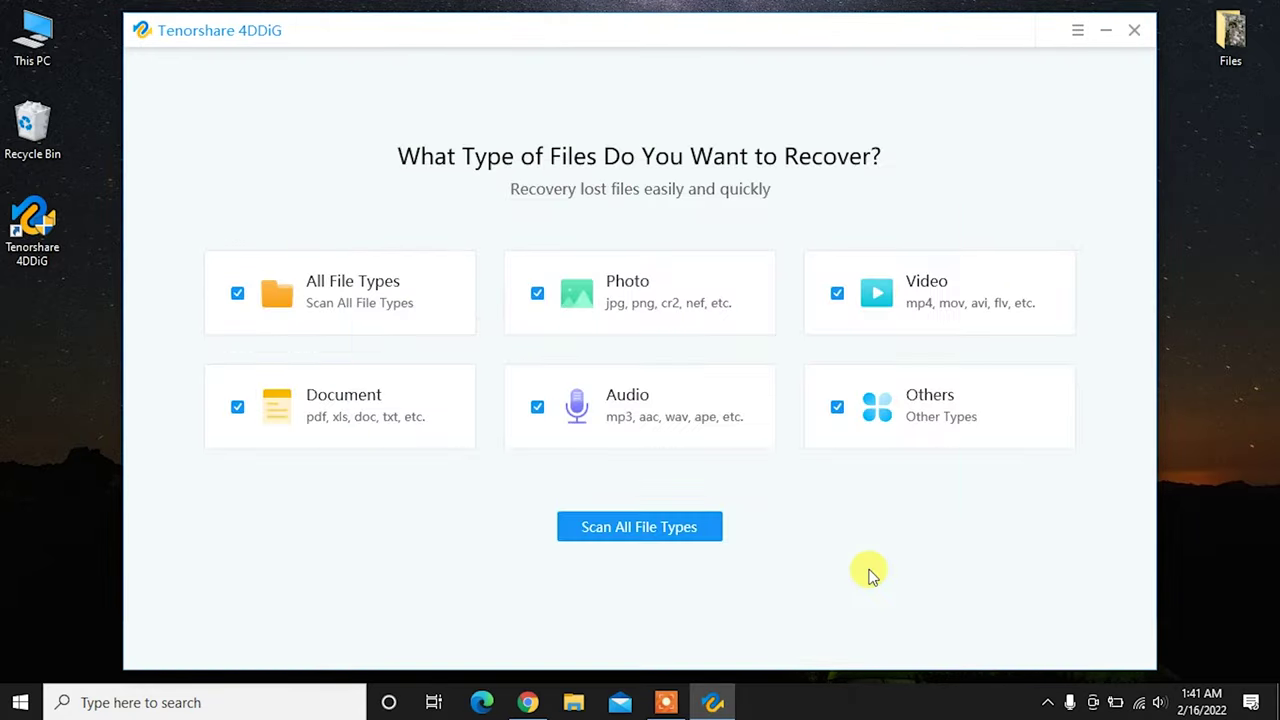
Scan the chosen folder for all file types and mark every file in the deleted Files folder for recovery
{"action": "left_click", "coordinate": [656, 530]}
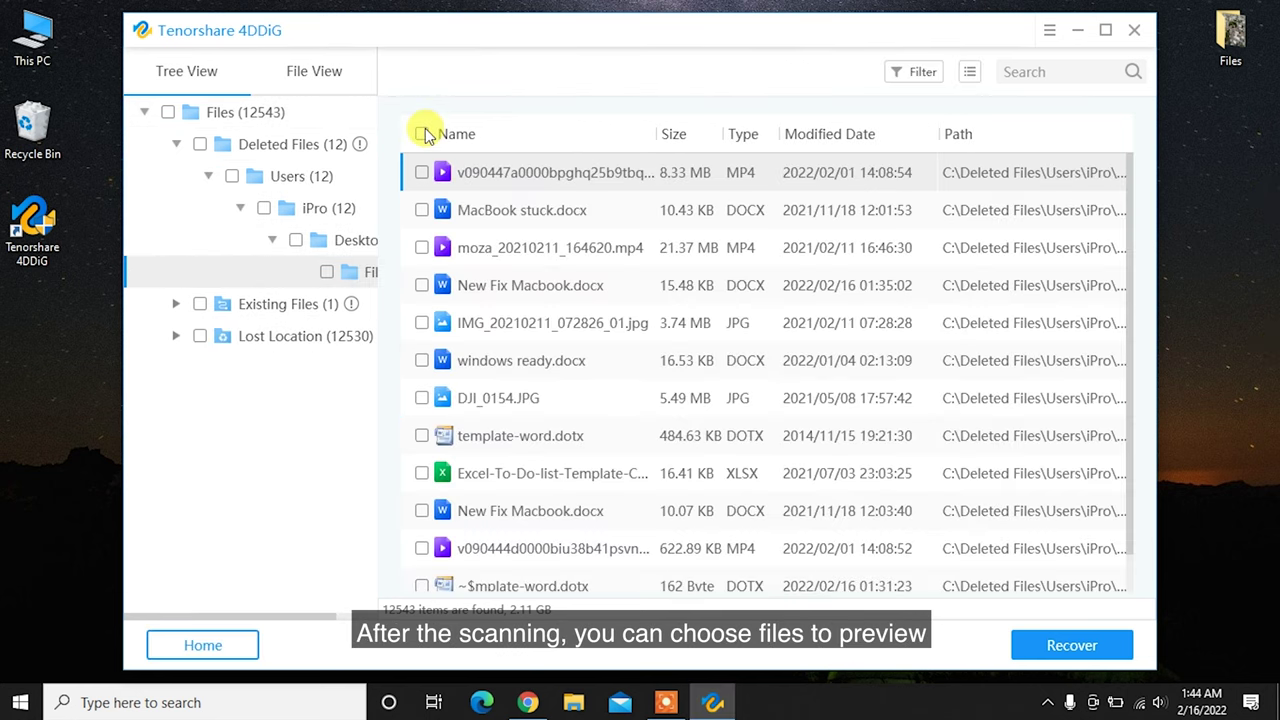
{"action": "left_click", "coordinate": [422, 134]}
{"action": "left_click", "coordinate": [1081, 645]}
Recover the marked files to the Desktop, accepting the lost-partition path despite the warning
{"action": "left_click", "coordinate": [447, 218]}
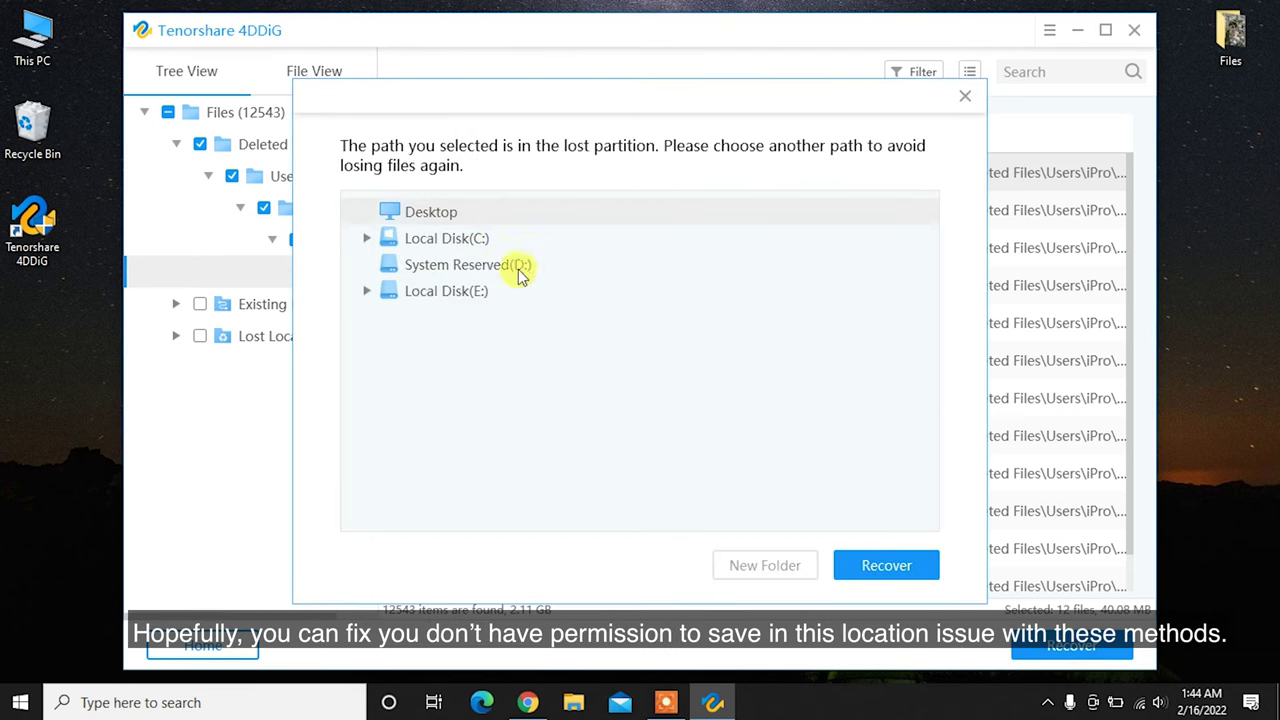
{"action": "left_click", "coordinate": [875, 565]}
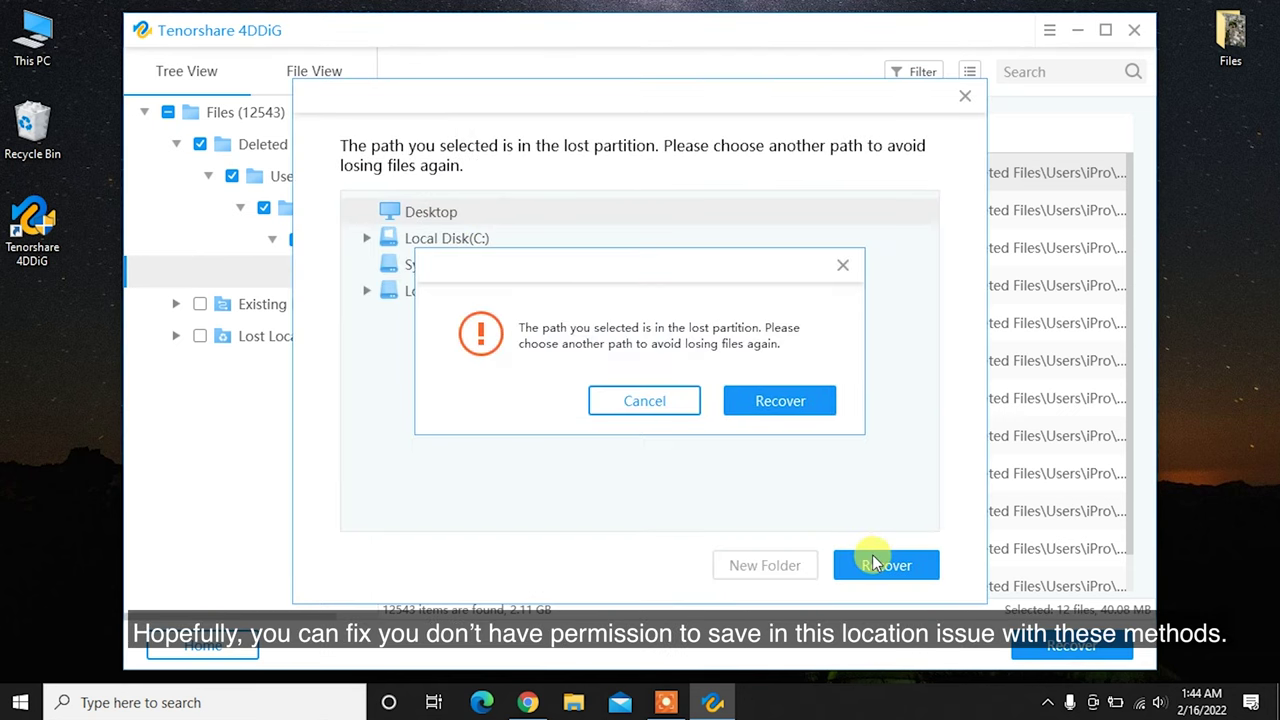
{"action": "left_click", "coordinate": [781, 401]}
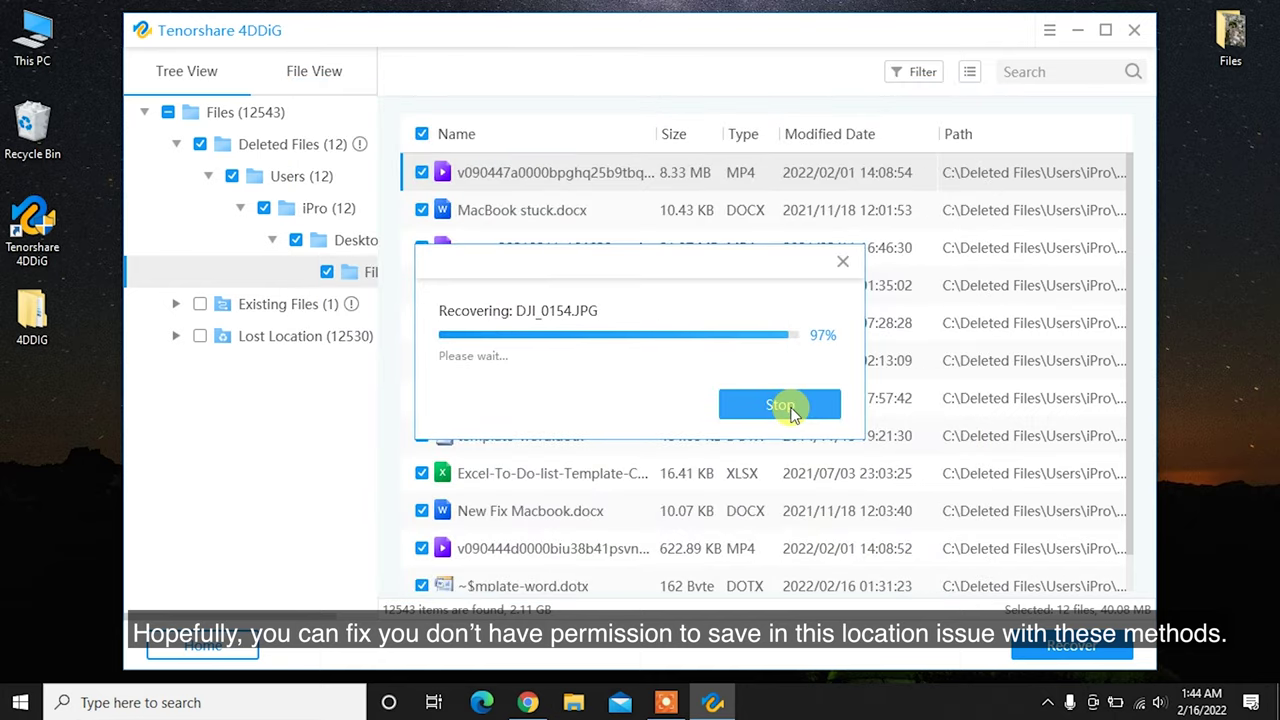
{"action": "left_click", "coordinate": [793, 401]}
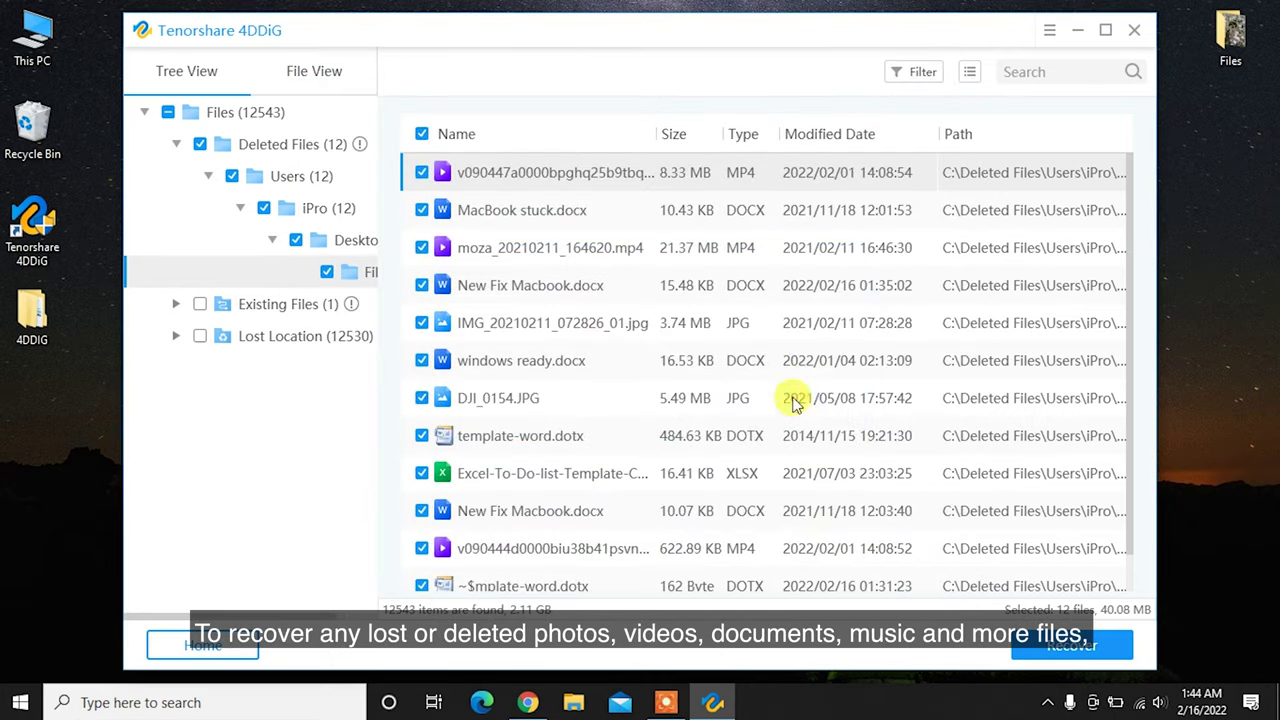
Minimize the recovery program and inspect the recovered files in the Files subfolder of the 4DDIG folder on the Desktop
{"action": "left_click", "coordinate": [1077, 30]}
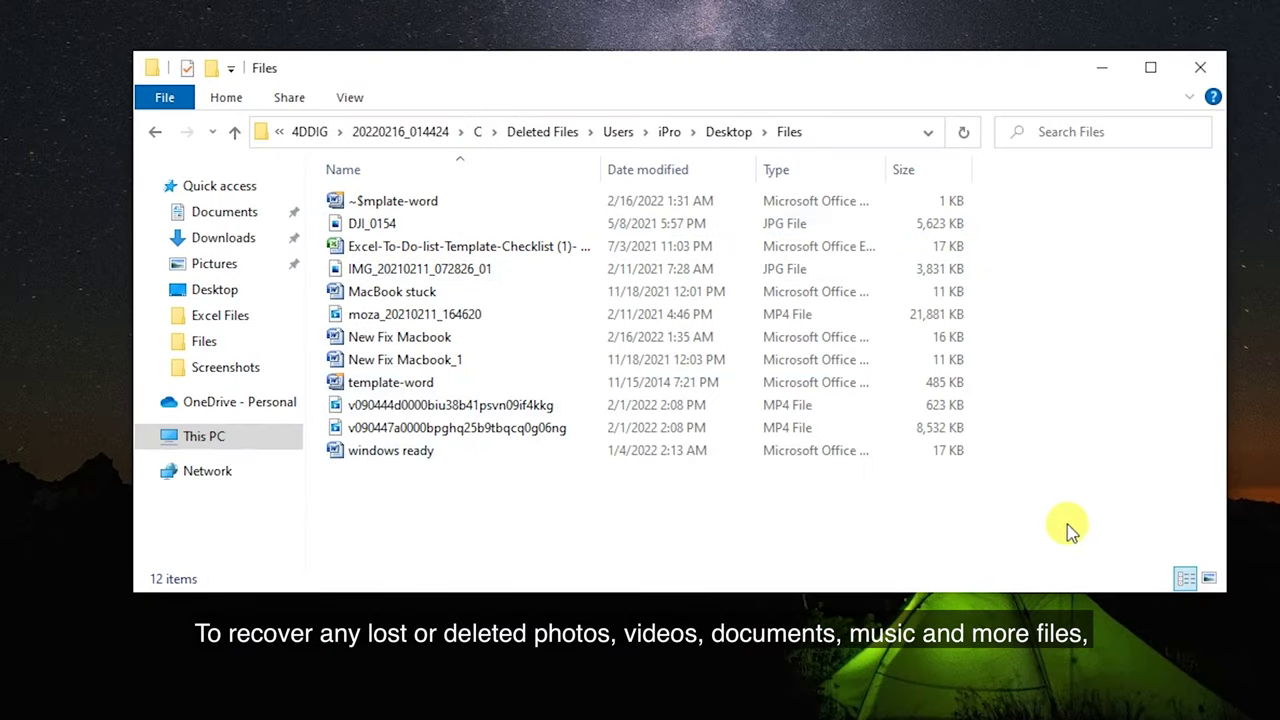
{"action": "left_click_drag", "start_coordinate": [1030, 522], "coordinate": [530, 210]}
{"action": "left_click", "coordinate": [1034, 387]}
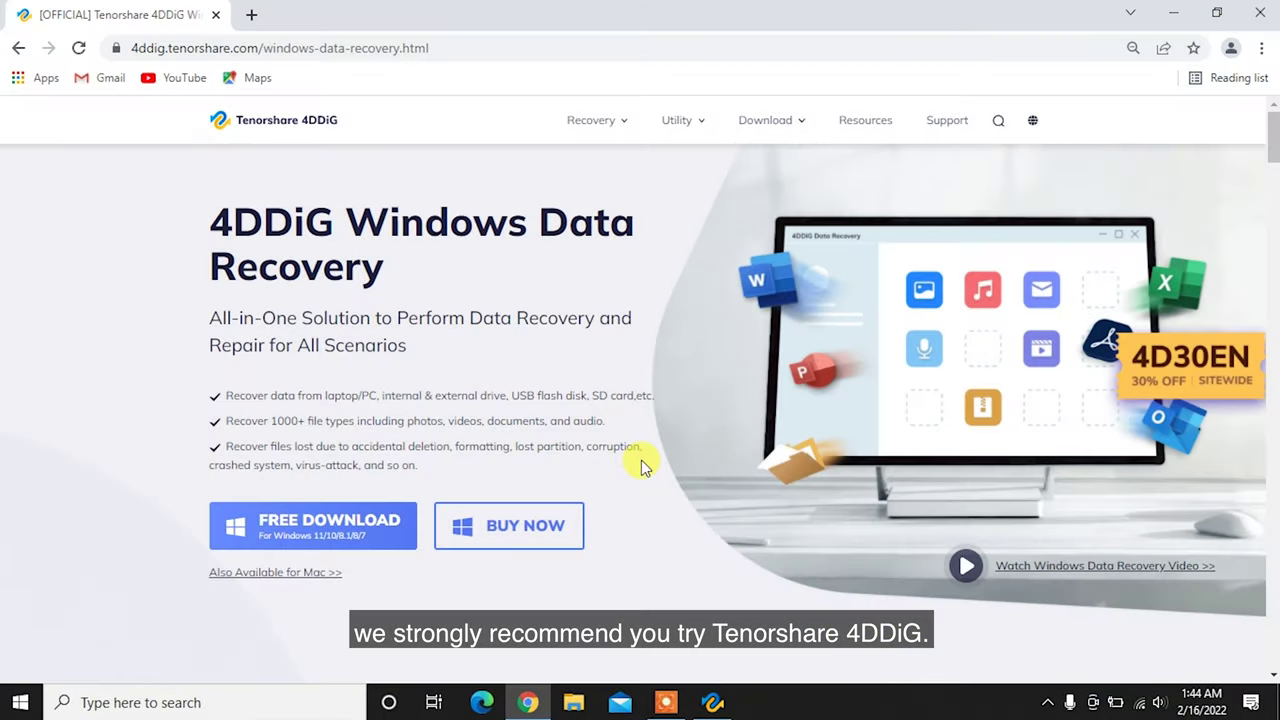
Review the recovery scenarios and recoverable data types on the 4DDiG Windows Data Recovery page in Chrome
{"action": "scroll", "coordinate": [641, 460], "scroll_direction": "down", "scroll_amount": 5}
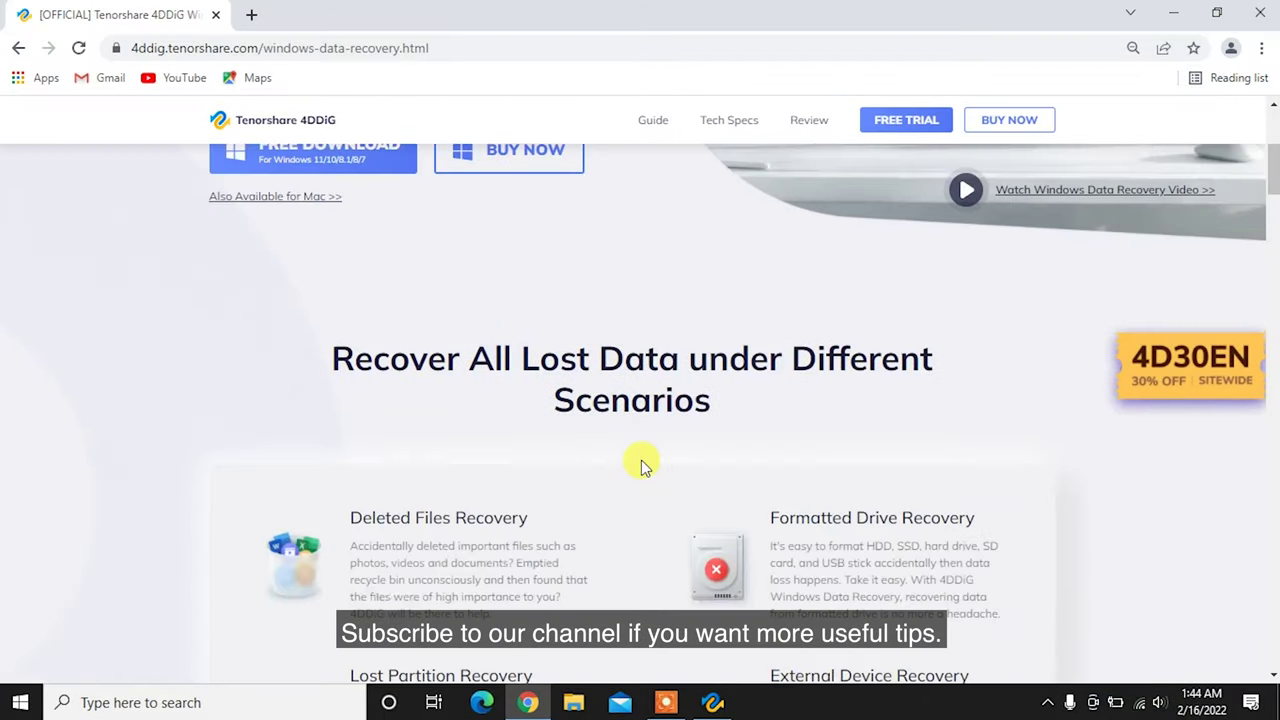
{"action": "scroll", "coordinate": [641, 460], "scroll_direction": "down", "scroll_amount": 6}
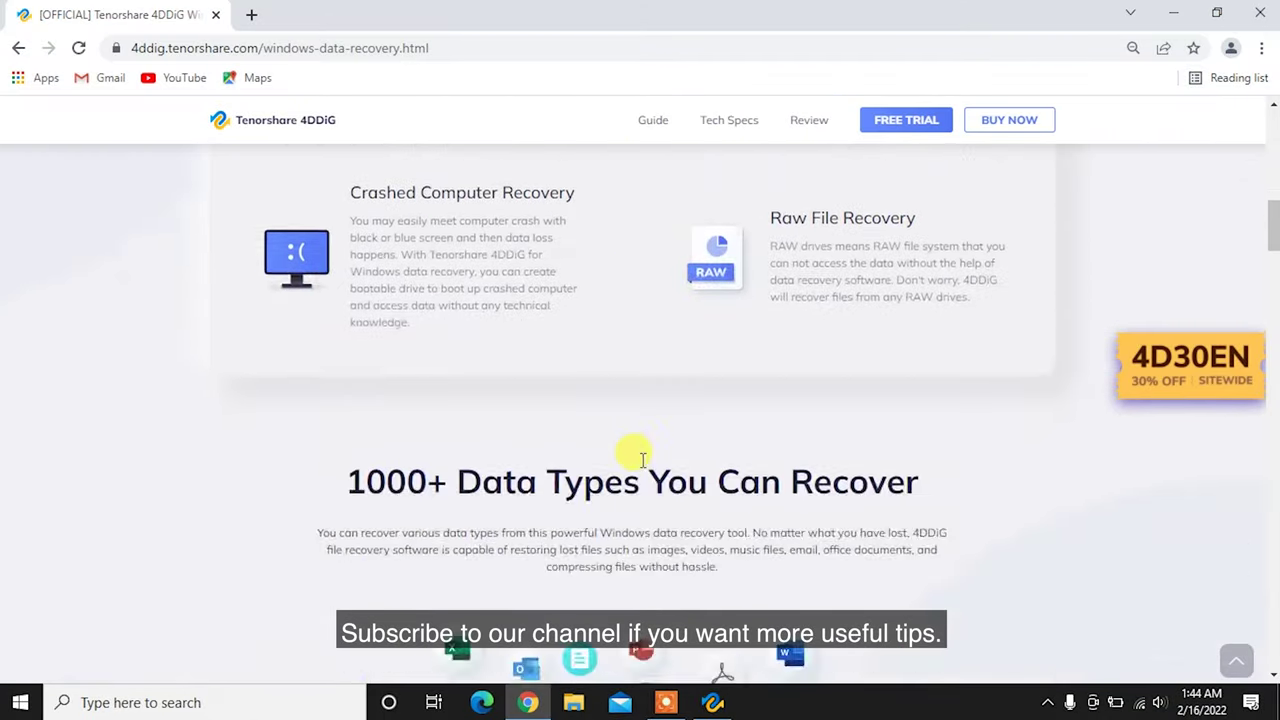
{"action": "scroll", "coordinate": [641, 460], "scroll_direction": "down", "scroll_amount": 5}
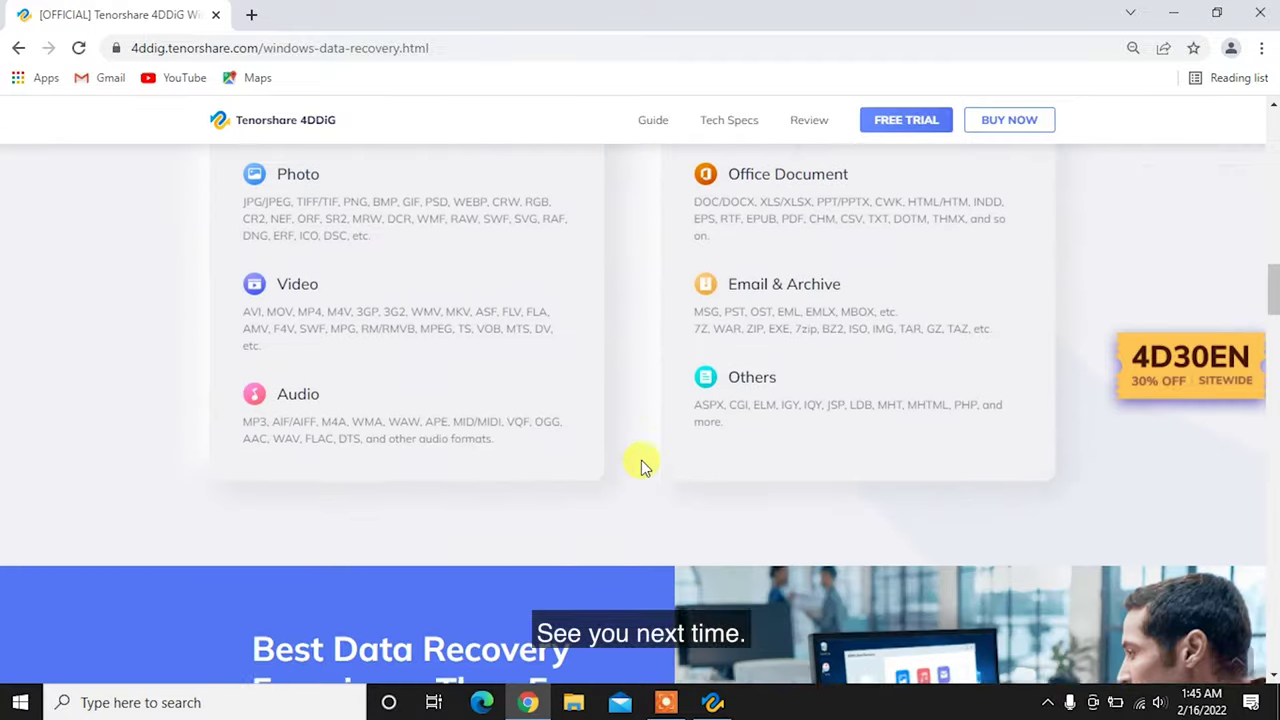